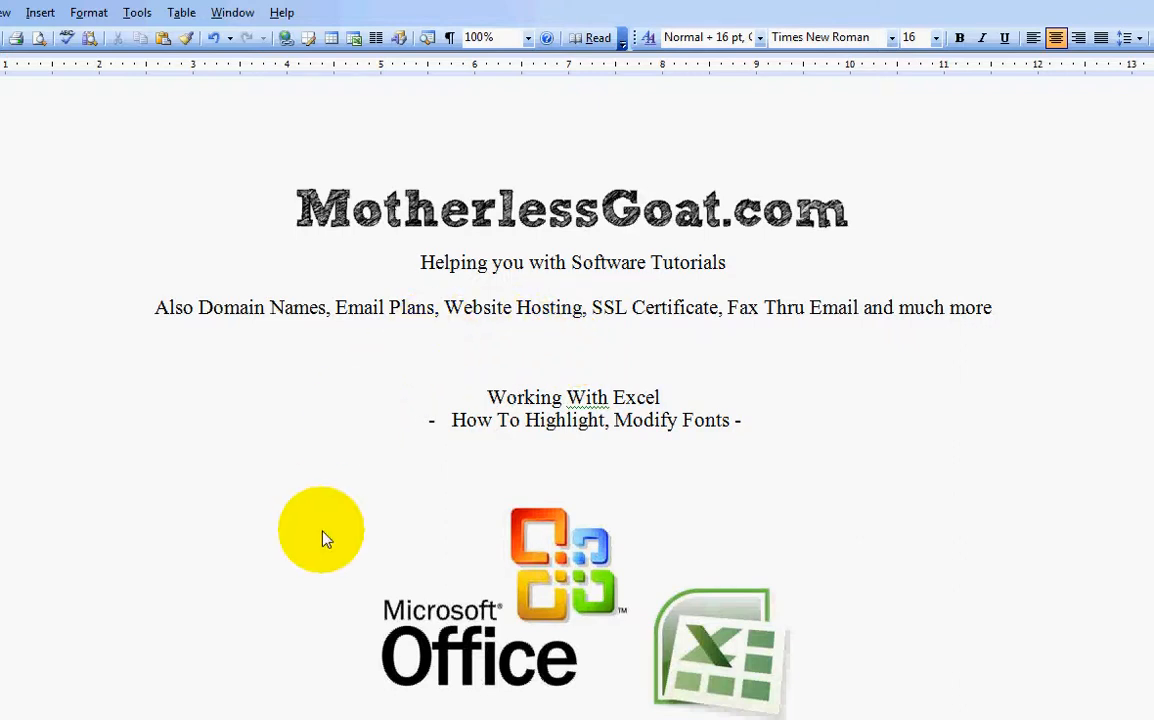
# Step: Switch from the Word tutorial title page to the sample Excel workbook
pyautogui.hotkey('alt', 'Tab')
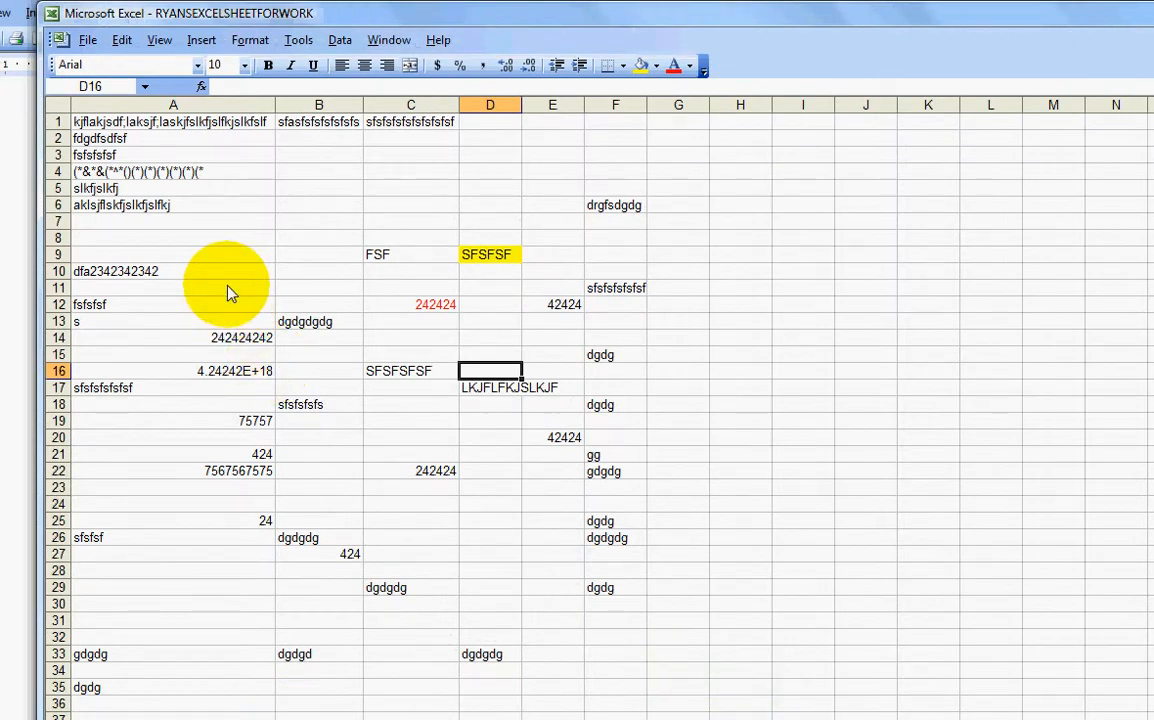
pyautogui.click(340, 304)
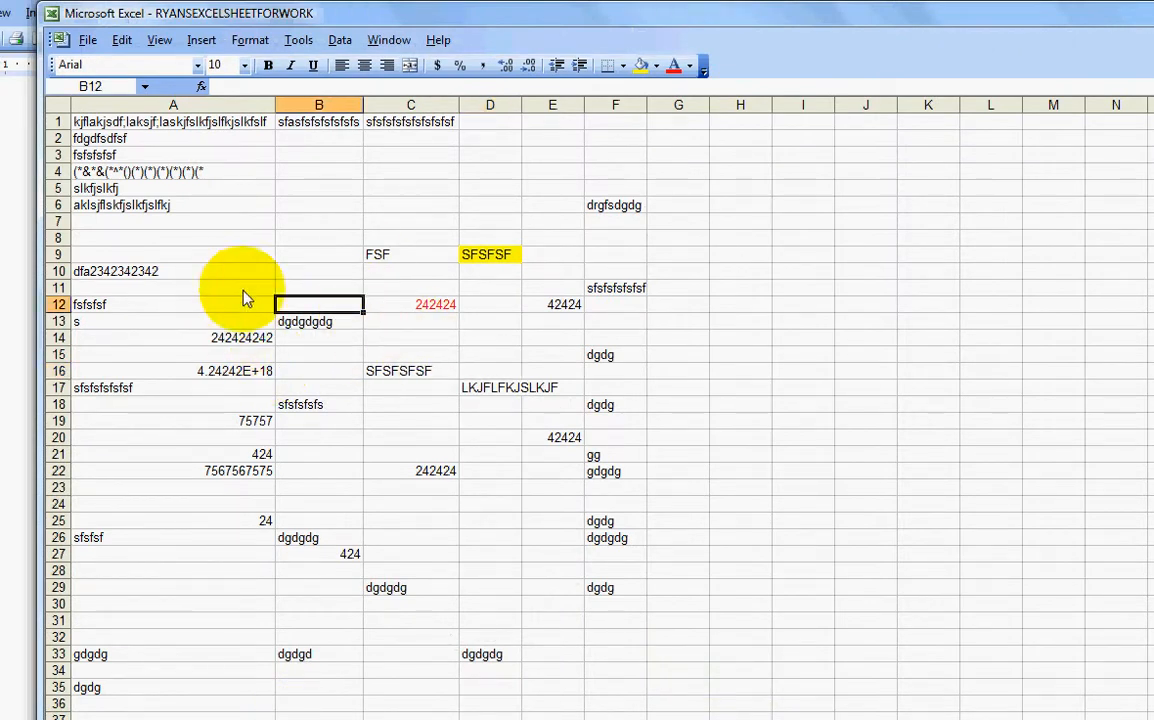
pyautogui.click(308, 356)
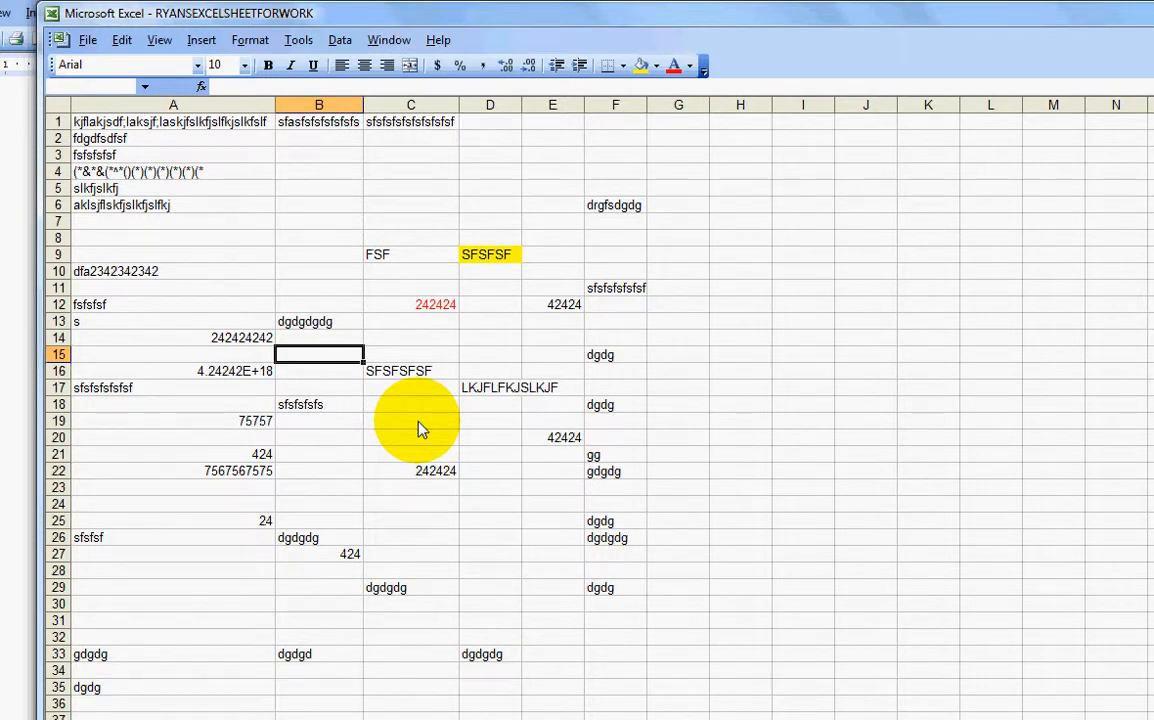
pyautogui.click(417, 456)
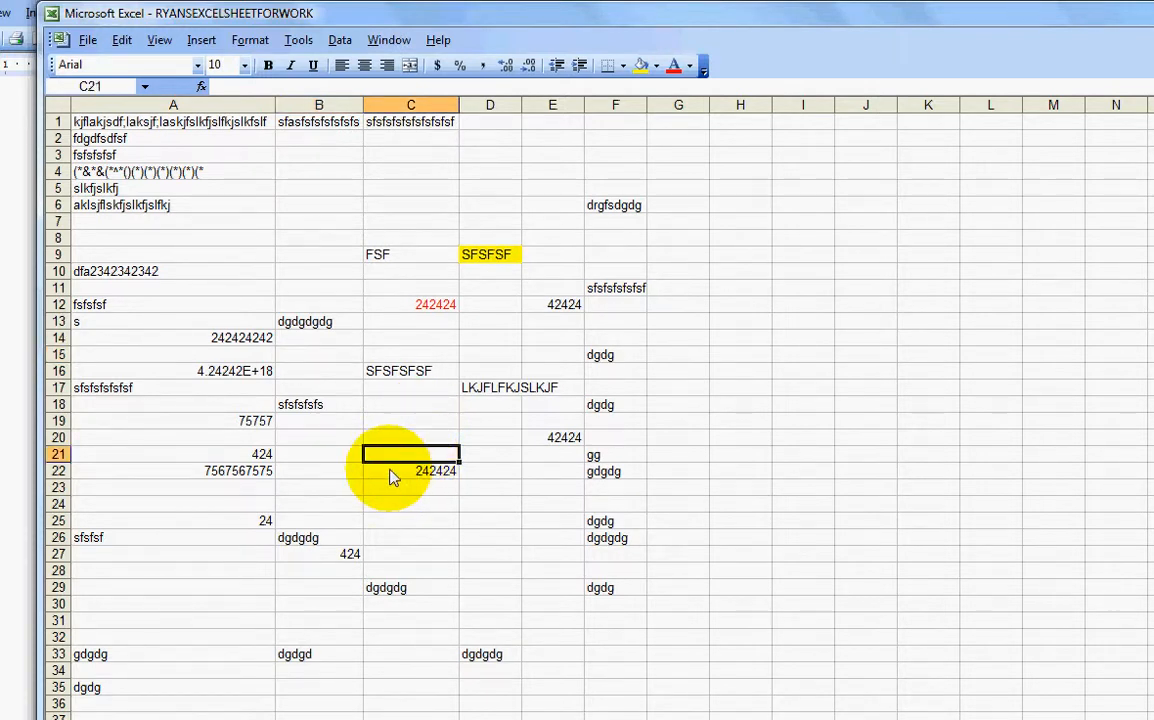
pyautogui.click(382, 262)
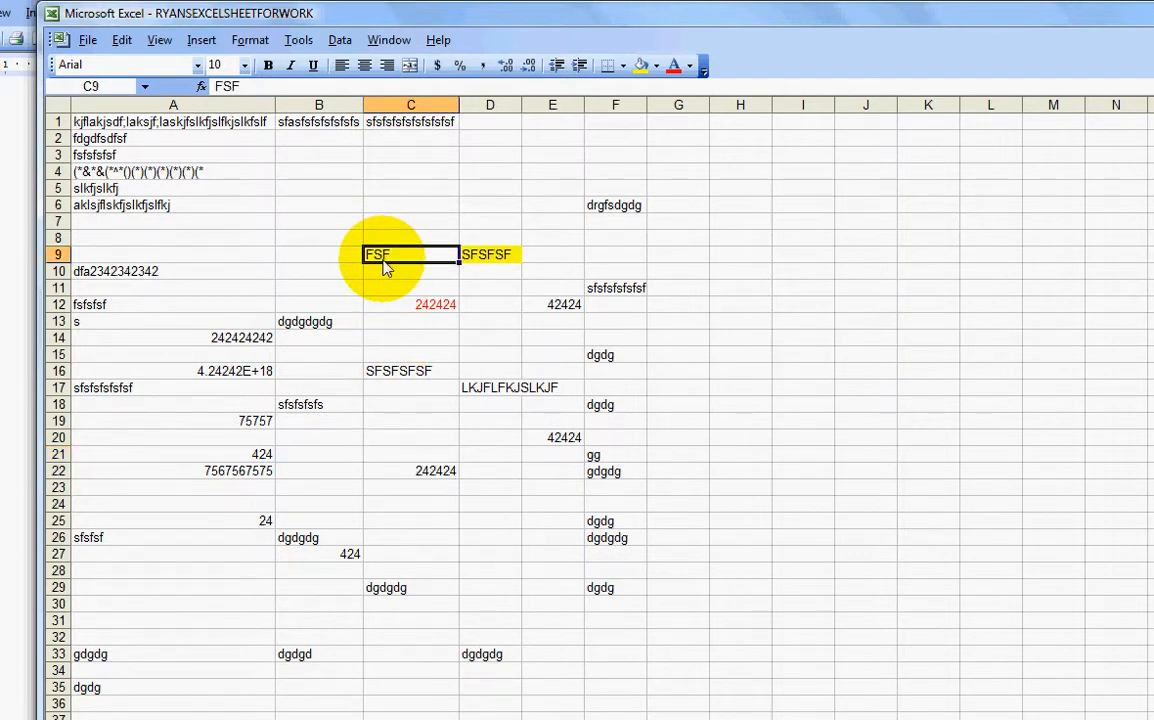
# Step: Fill cell C9 with bright green from the Fill Color palette
pyautogui.click(657, 66)
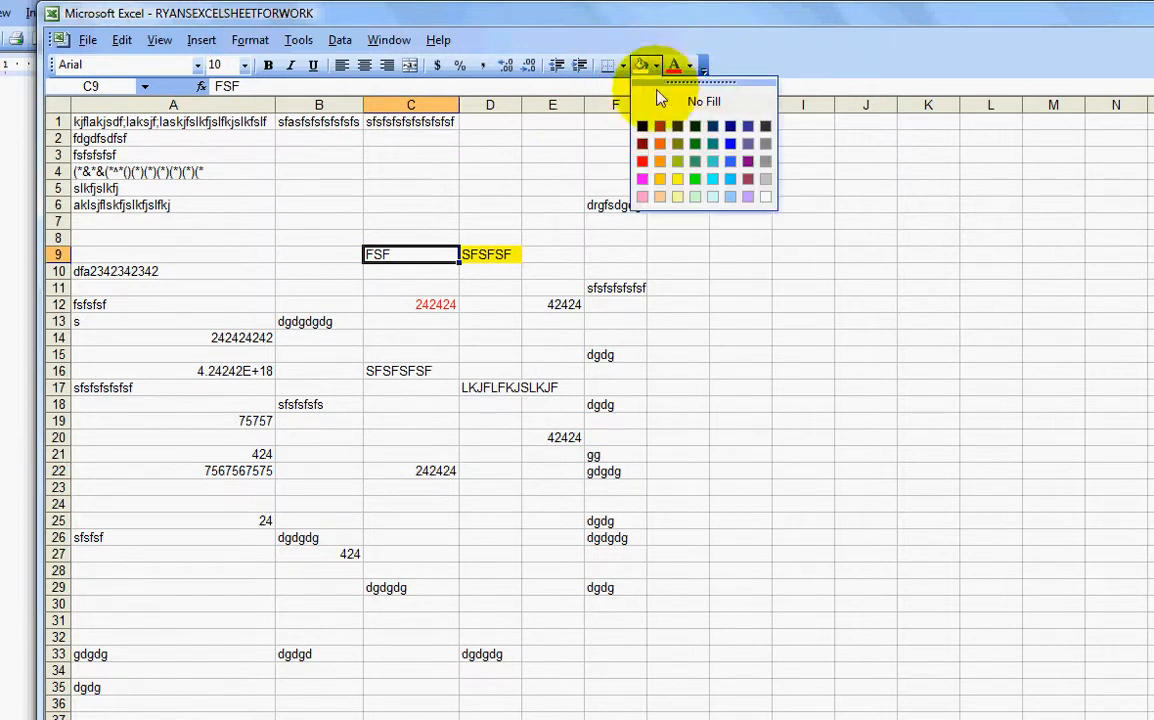
pyautogui.click(697, 181)
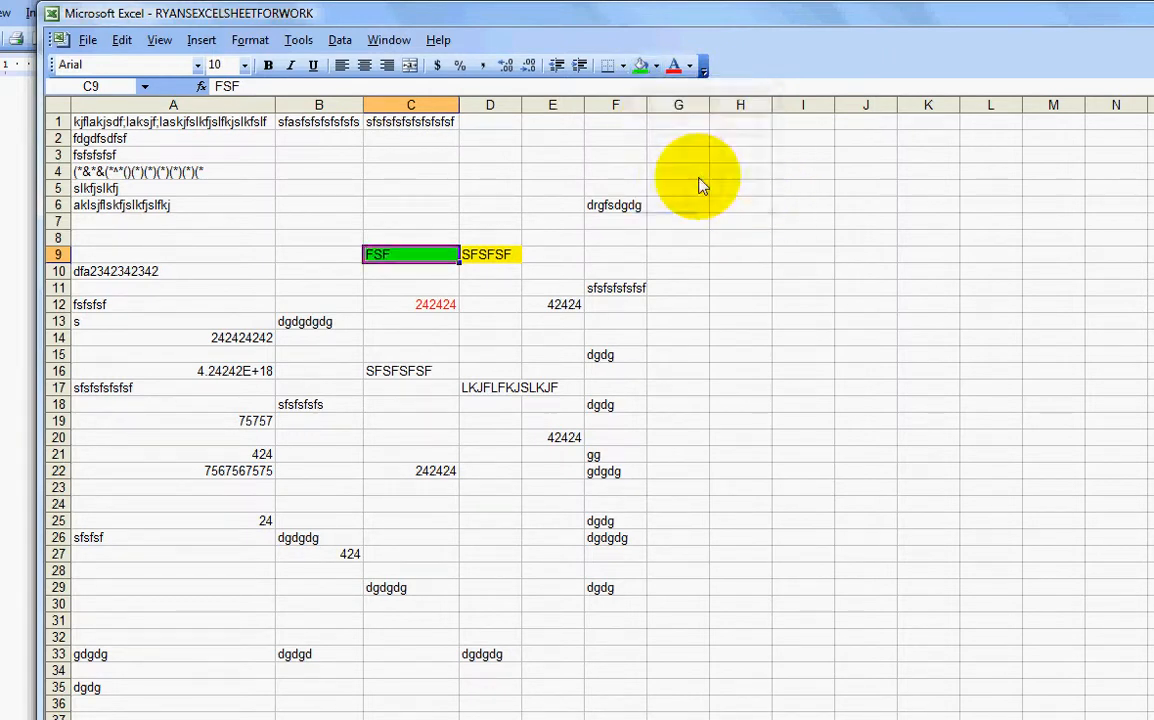
pyautogui.click(533, 270)
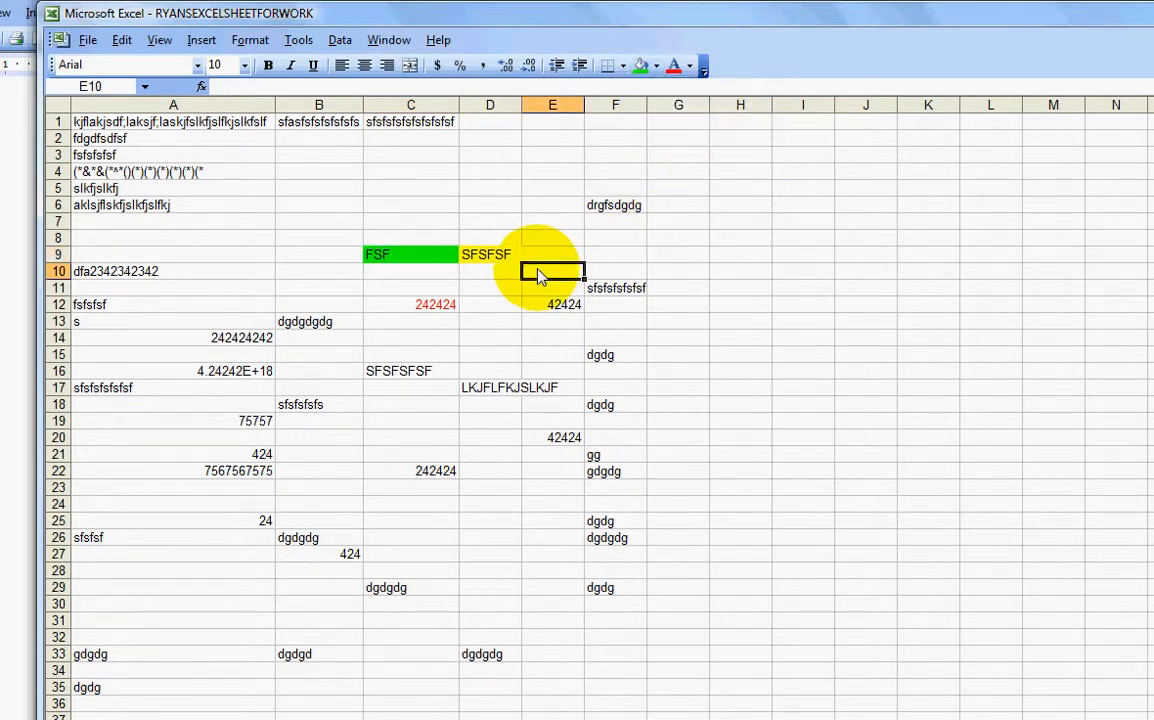
pyautogui.click(478, 340)
pyautogui.click(345, 289)
pyautogui.click(330, 206)
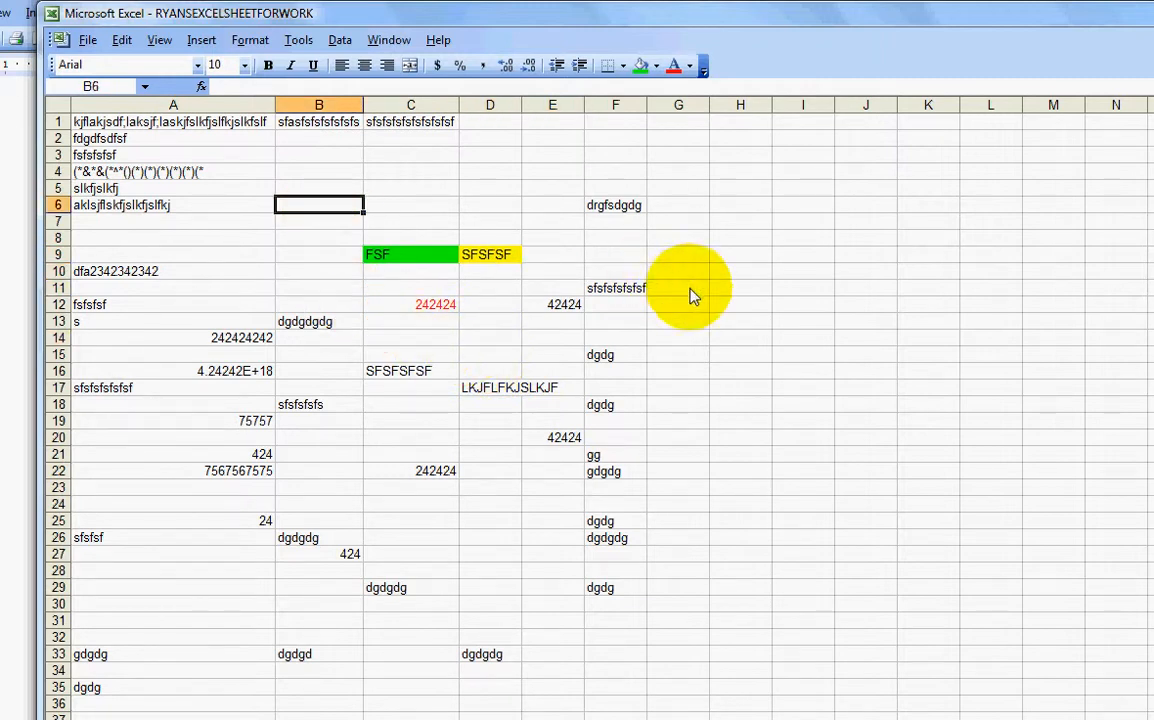
pyautogui.click(692, 292)
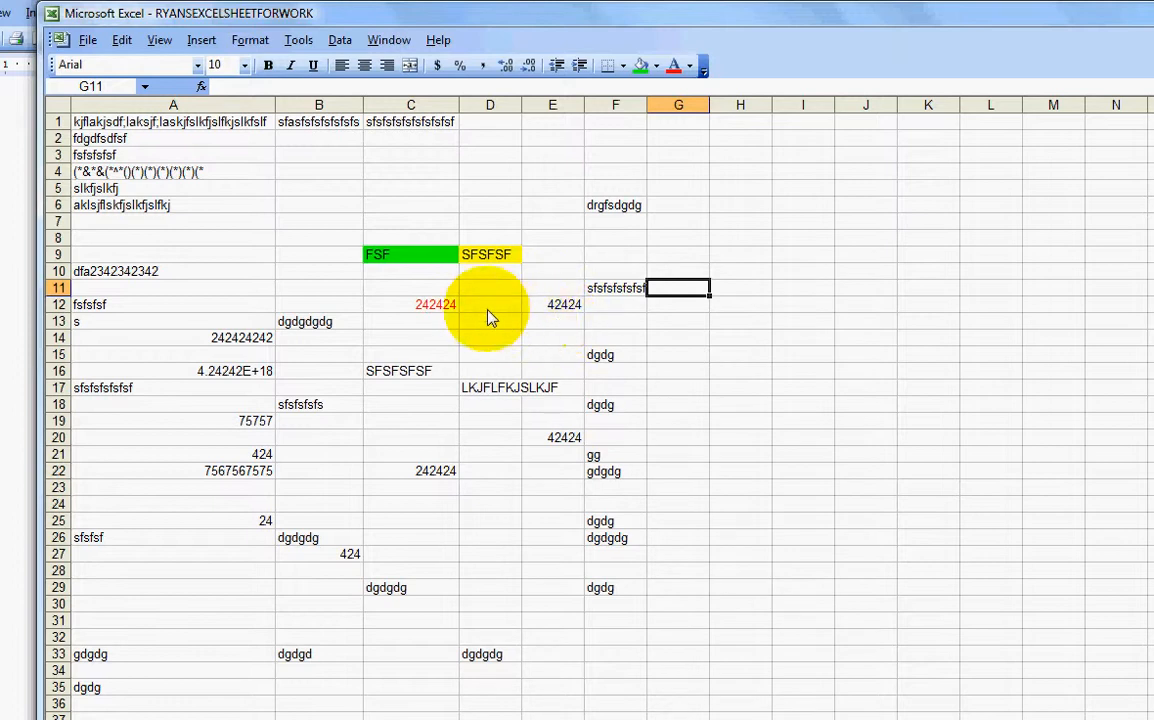
# Step: Extend the bright green fill to C9:C14, then to the entire column C
pyautogui.click(407, 257)
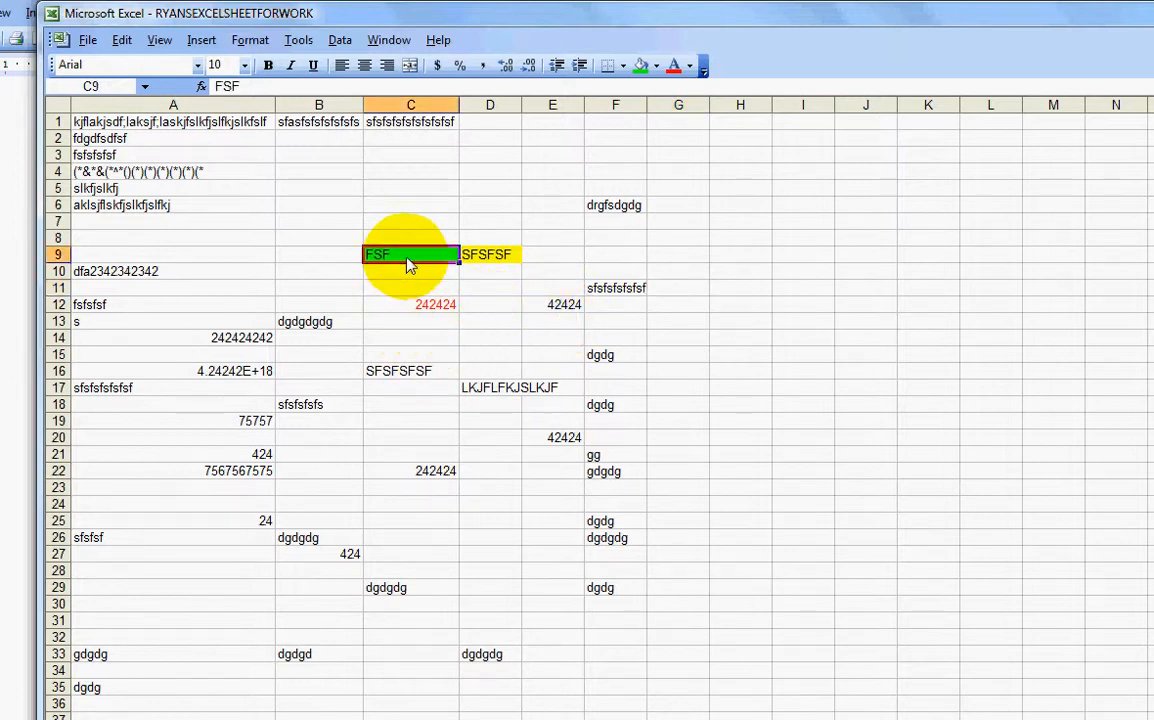
pyautogui.moveTo(407, 270); pyautogui.dragTo(408, 347)
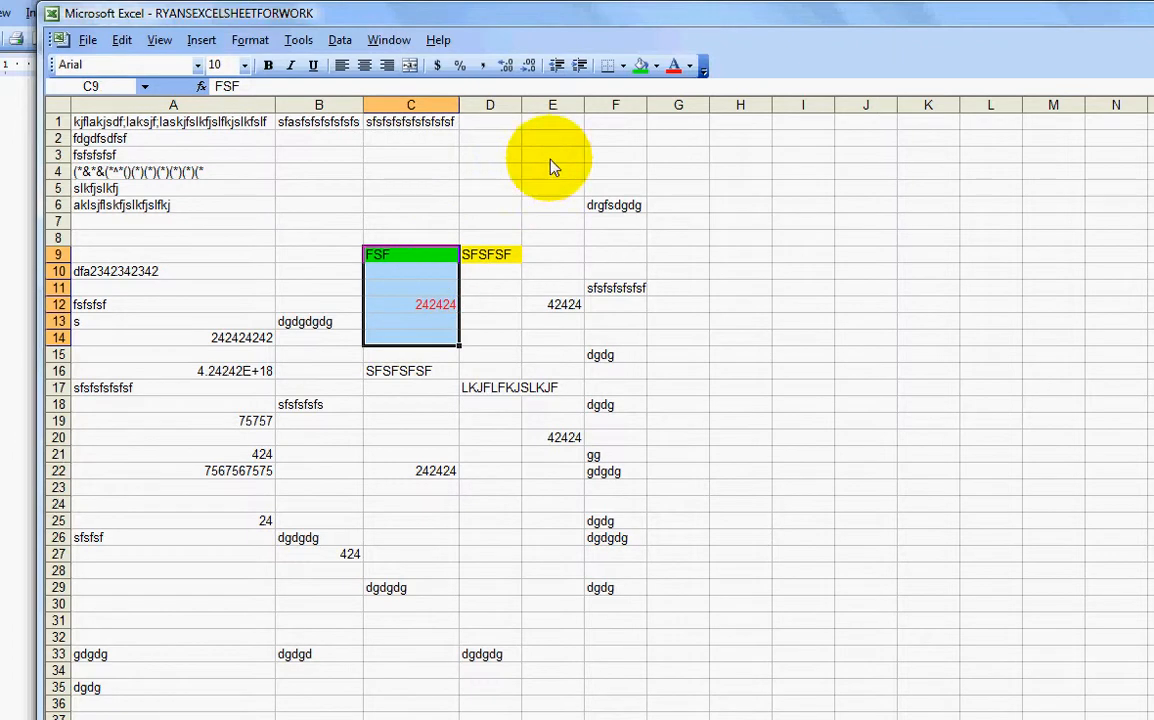
pyautogui.click(641, 66)
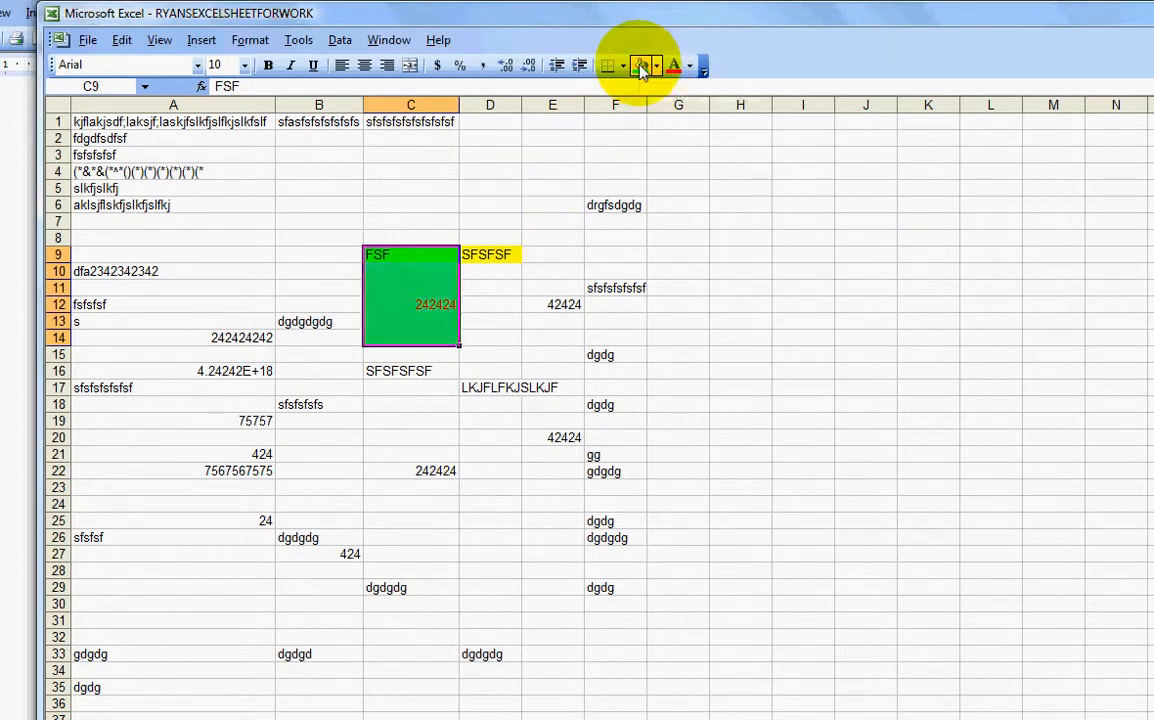
pyautogui.click(675, 422)
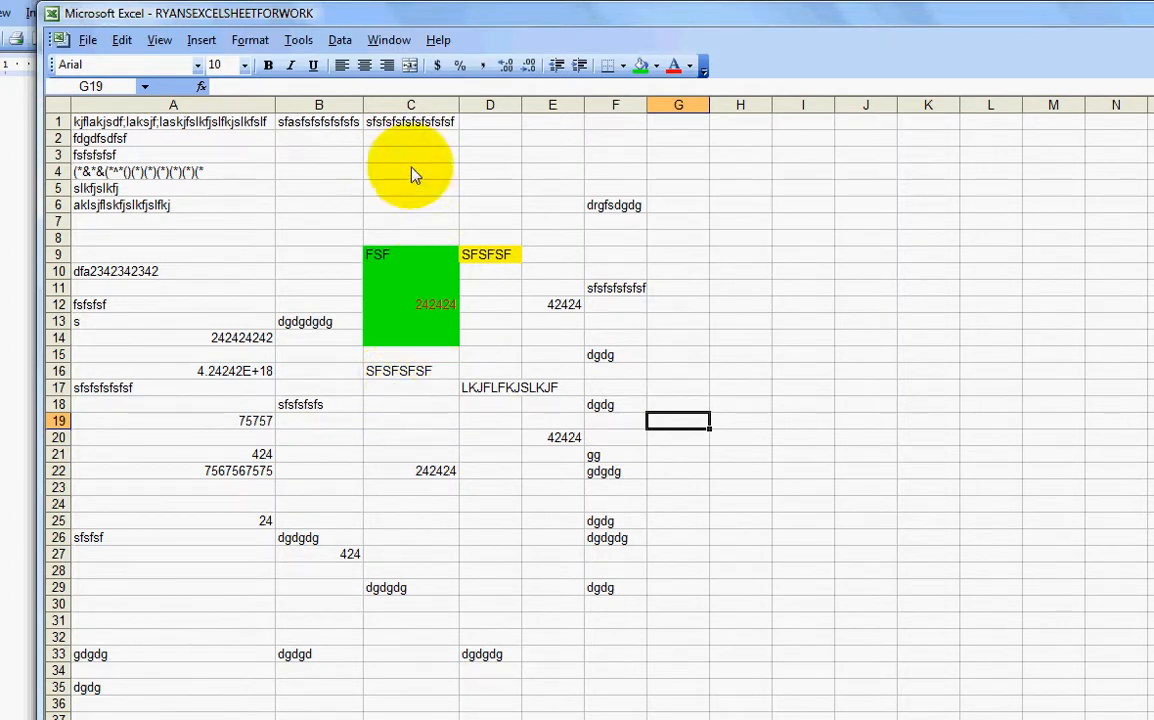
pyautogui.click(410, 108)
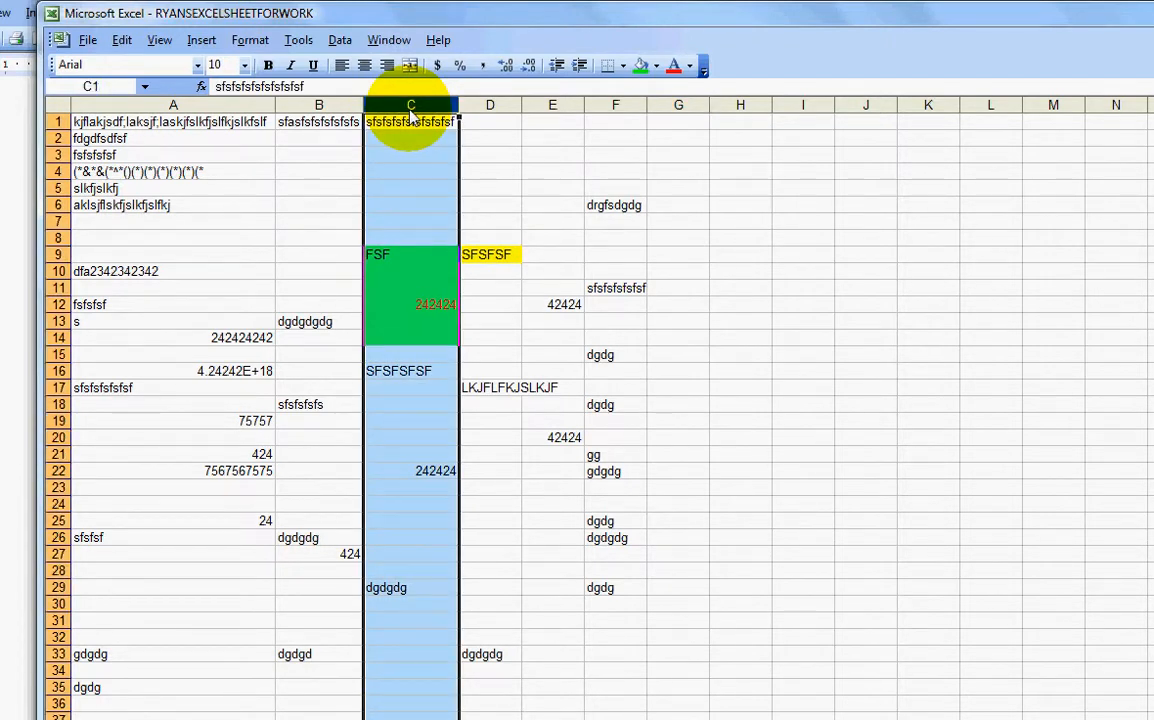
pyautogui.click(641, 66)
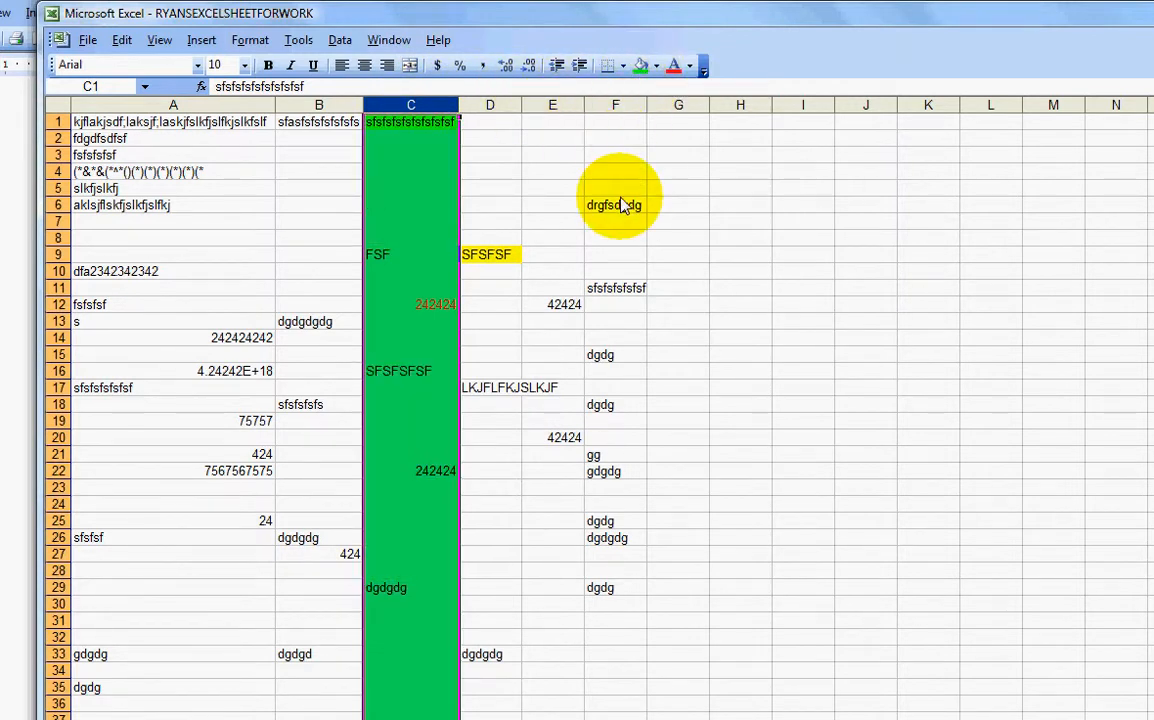
pyautogui.click(598, 310)
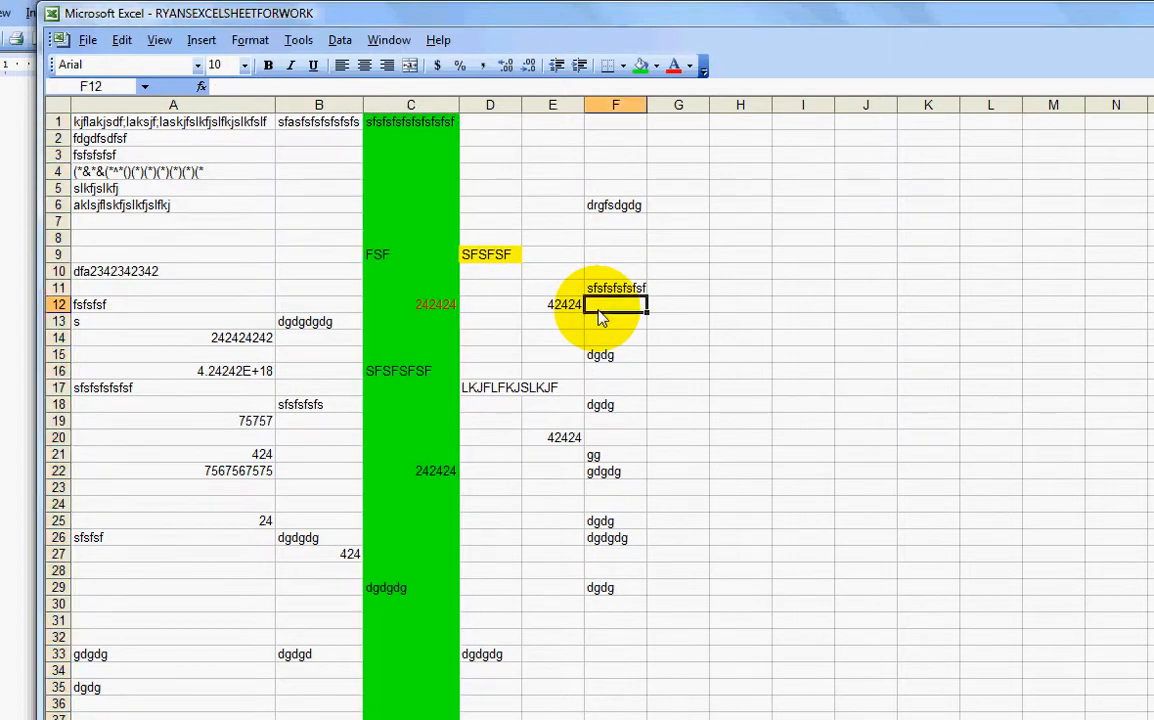
pyautogui.click(58, 305)
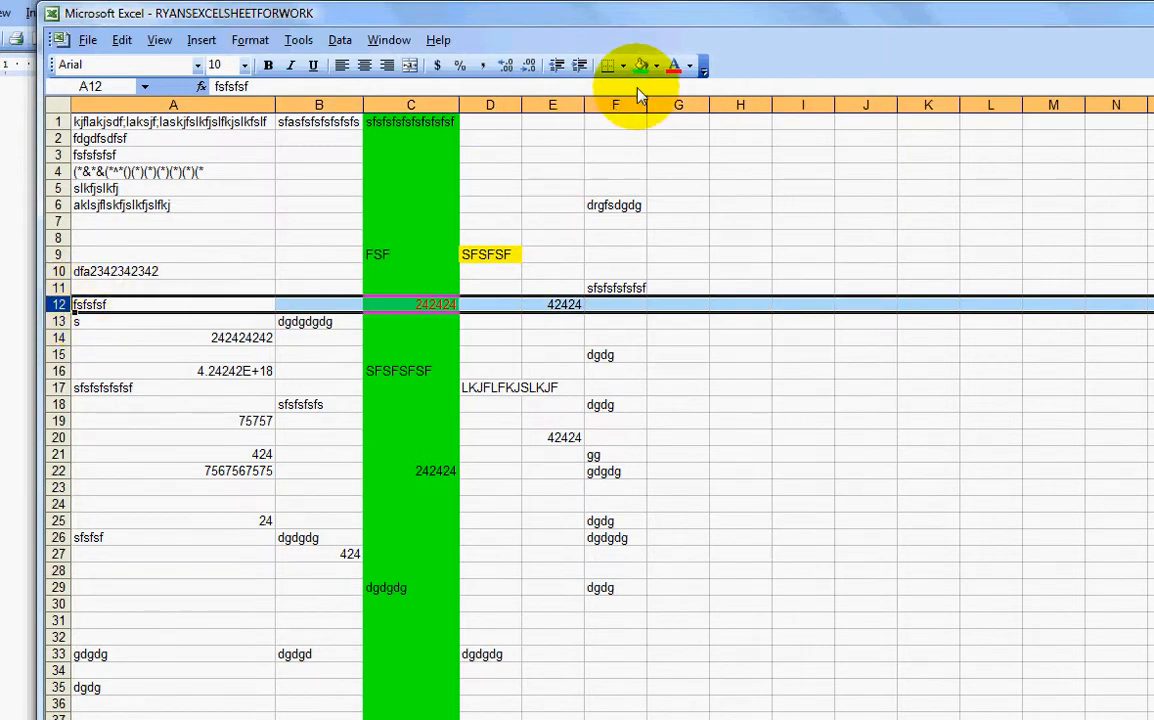
pyautogui.click(656, 66)
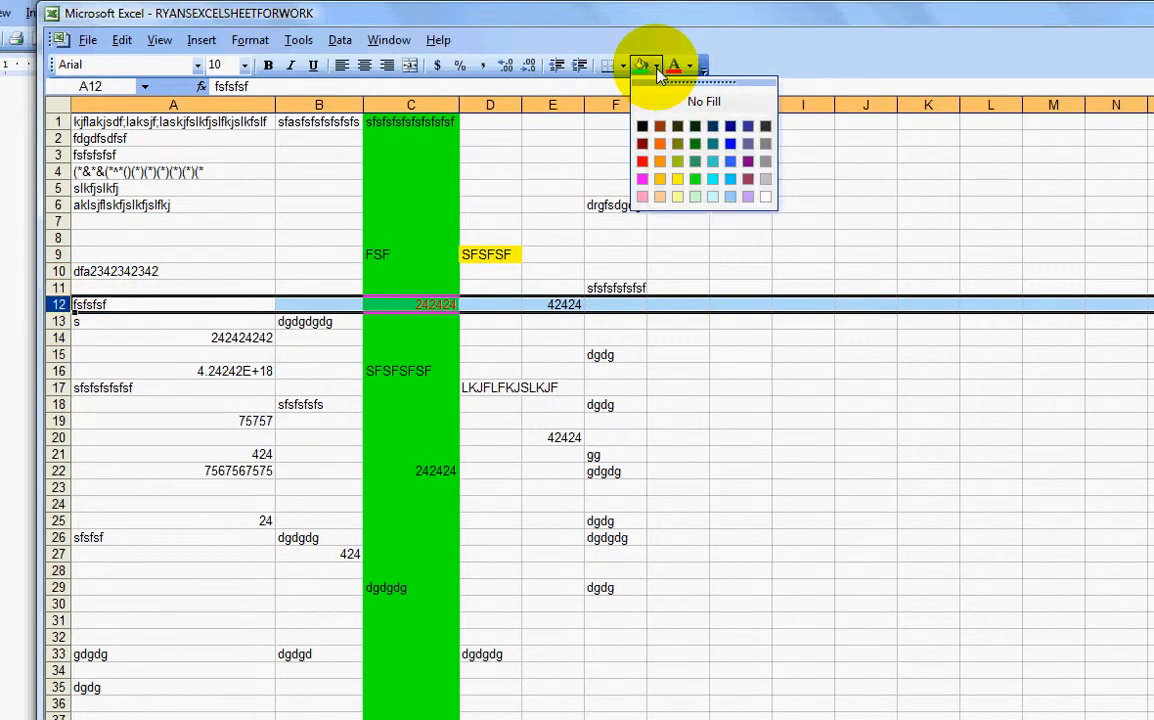
pyautogui.click(664, 178)
pyautogui.click(617, 364)
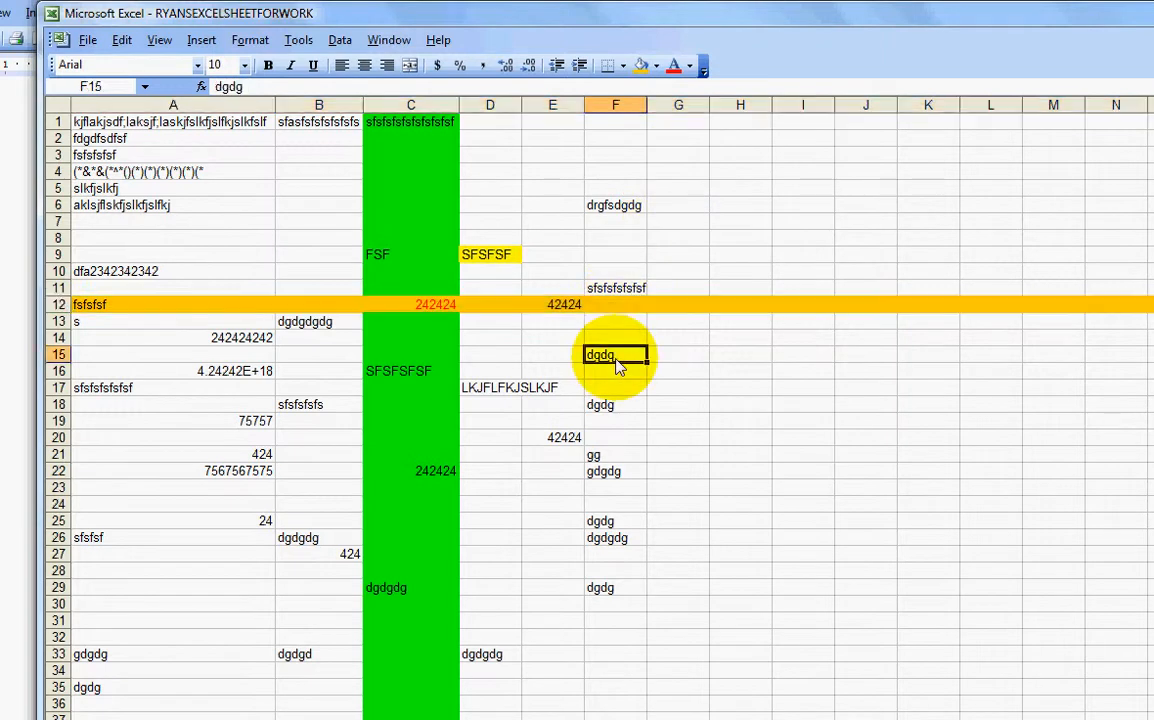
pyautogui.click(60, 305)
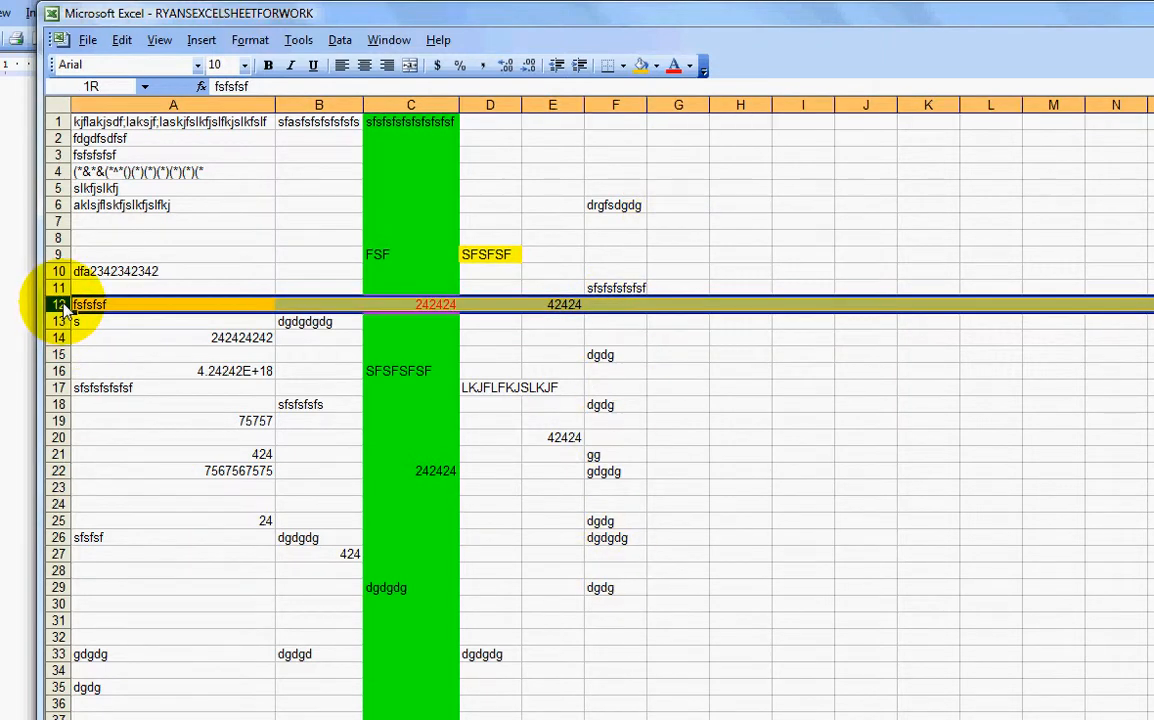
pyautogui.moveTo(62, 312); pyautogui.dragTo(62, 360)
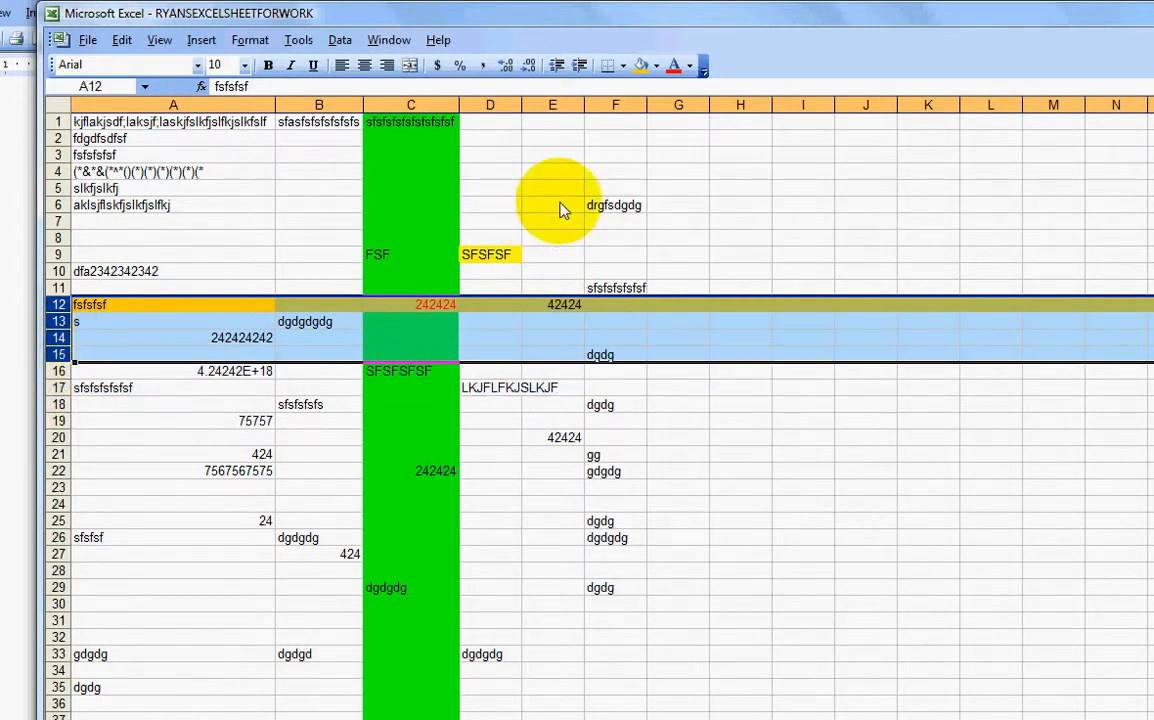
pyautogui.click(641, 65)
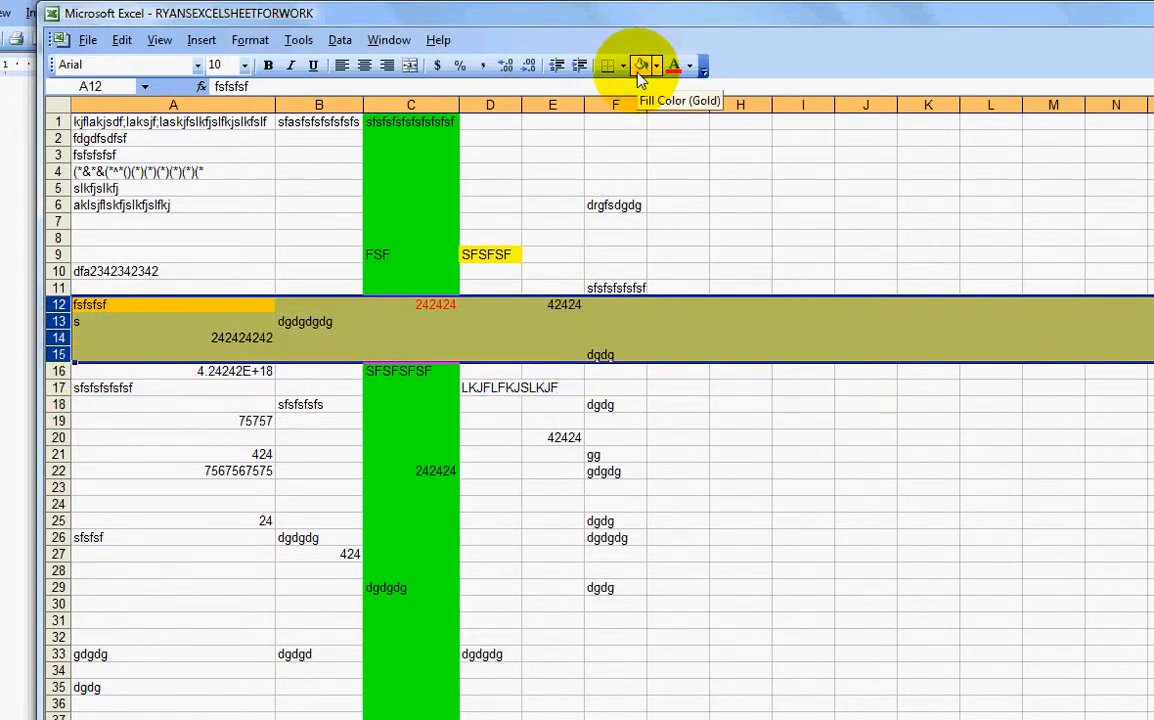
pyautogui.click(625, 422)
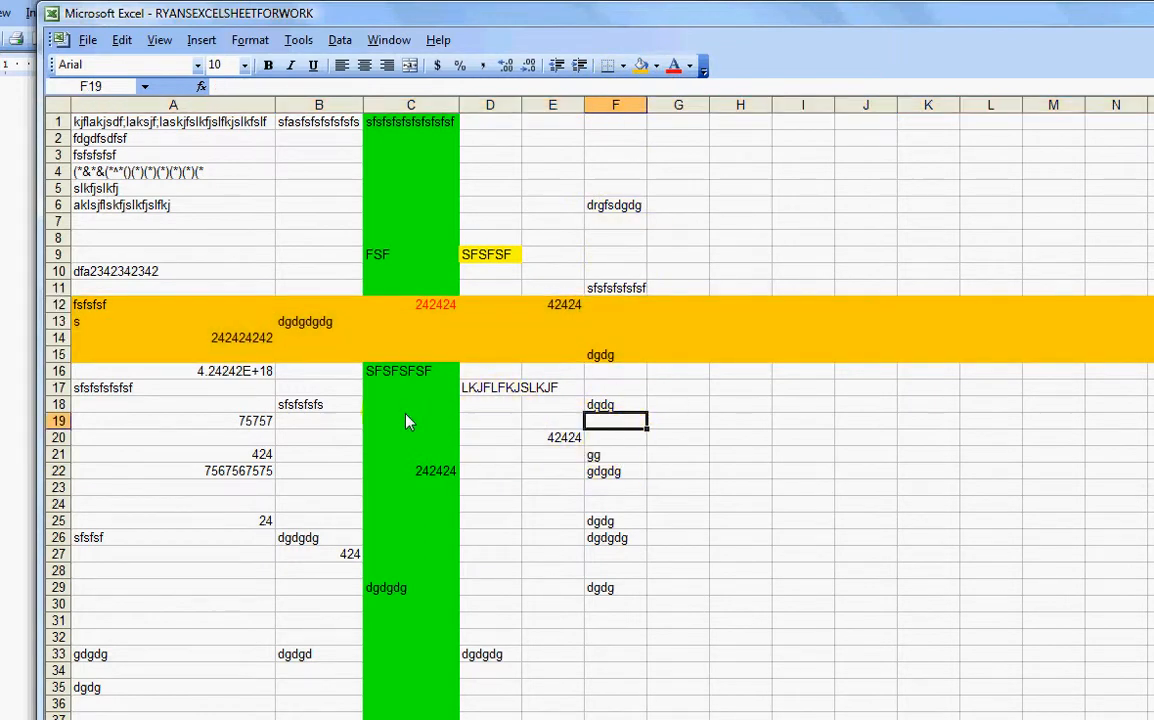
pyautogui.click(85, 312)
pyautogui.click(214, 337)
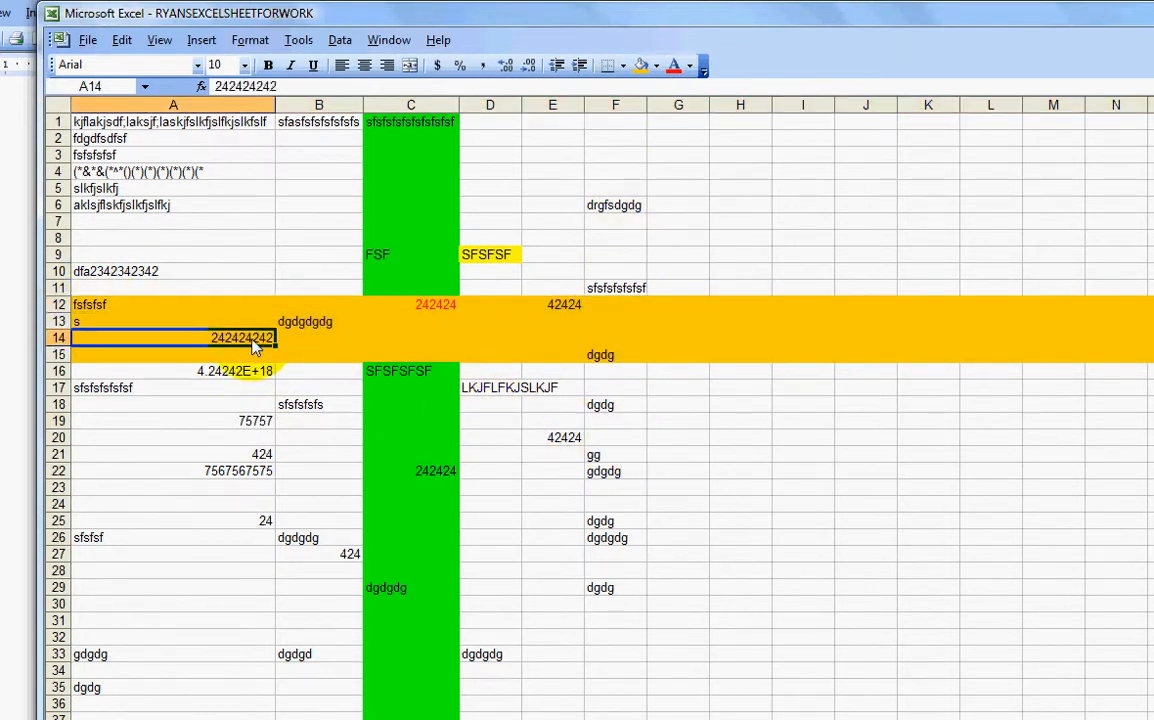
pyautogui.doubleClick(297, 321)
pyautogui.click(420, 306)
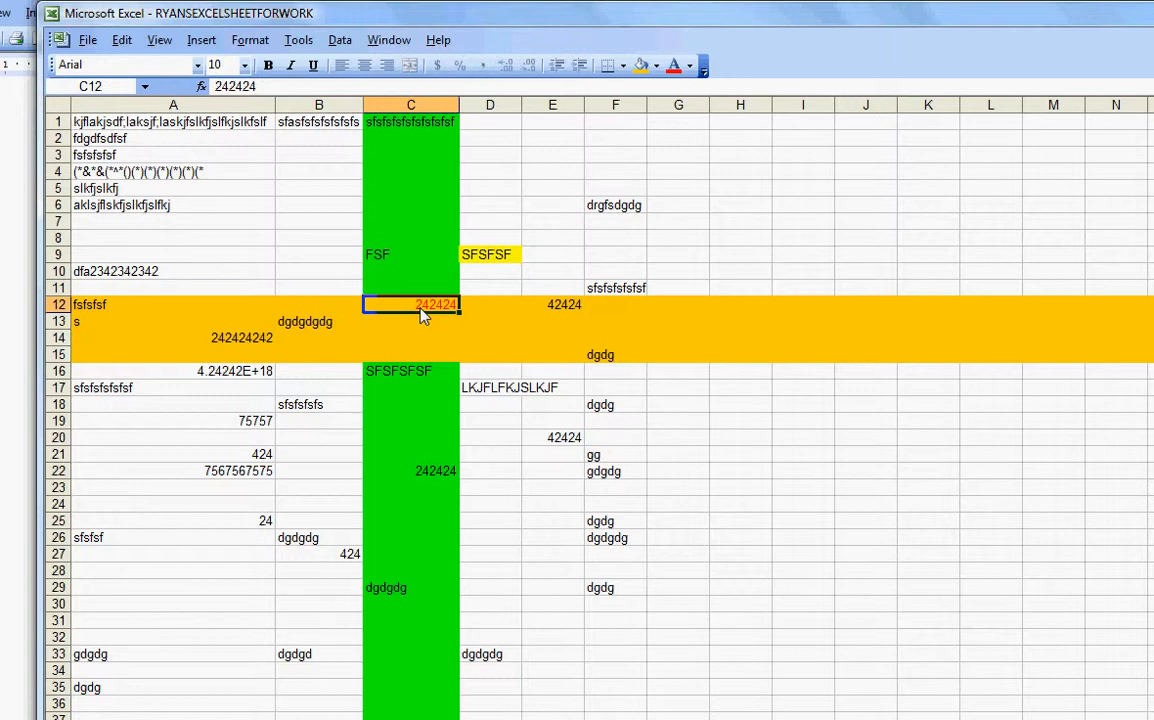
pyautogui.click(565, 306)
pyautogui.click(600, 357)
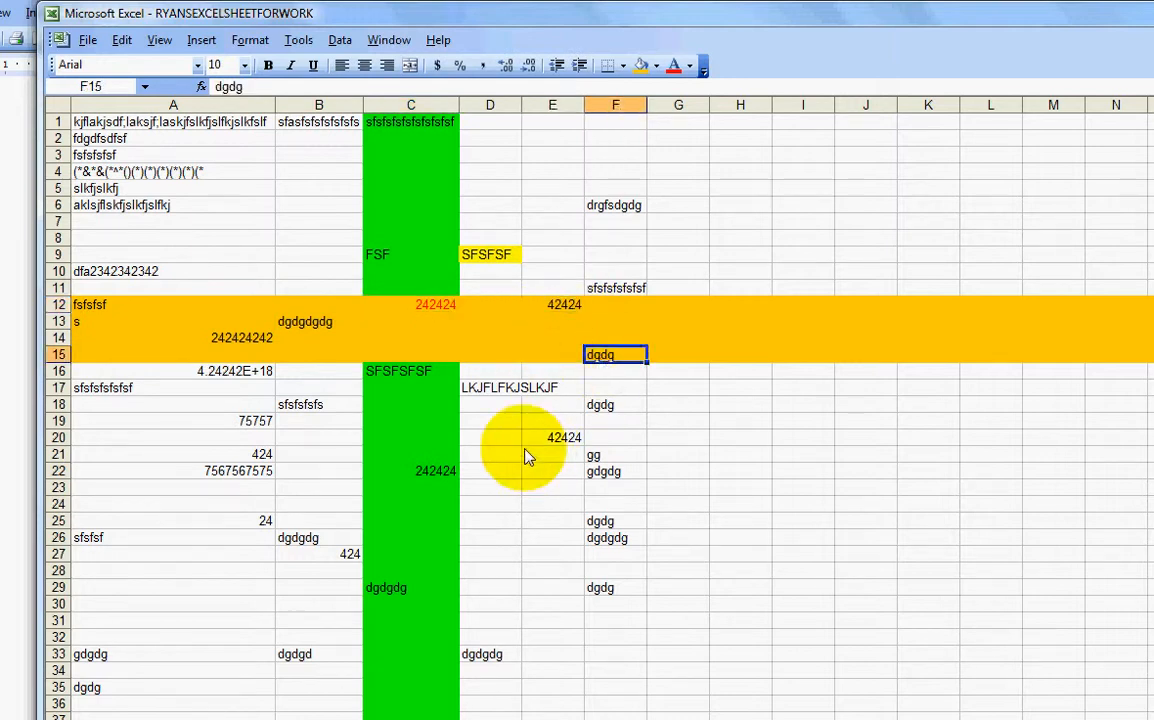
pyautogui.click(150, 403)
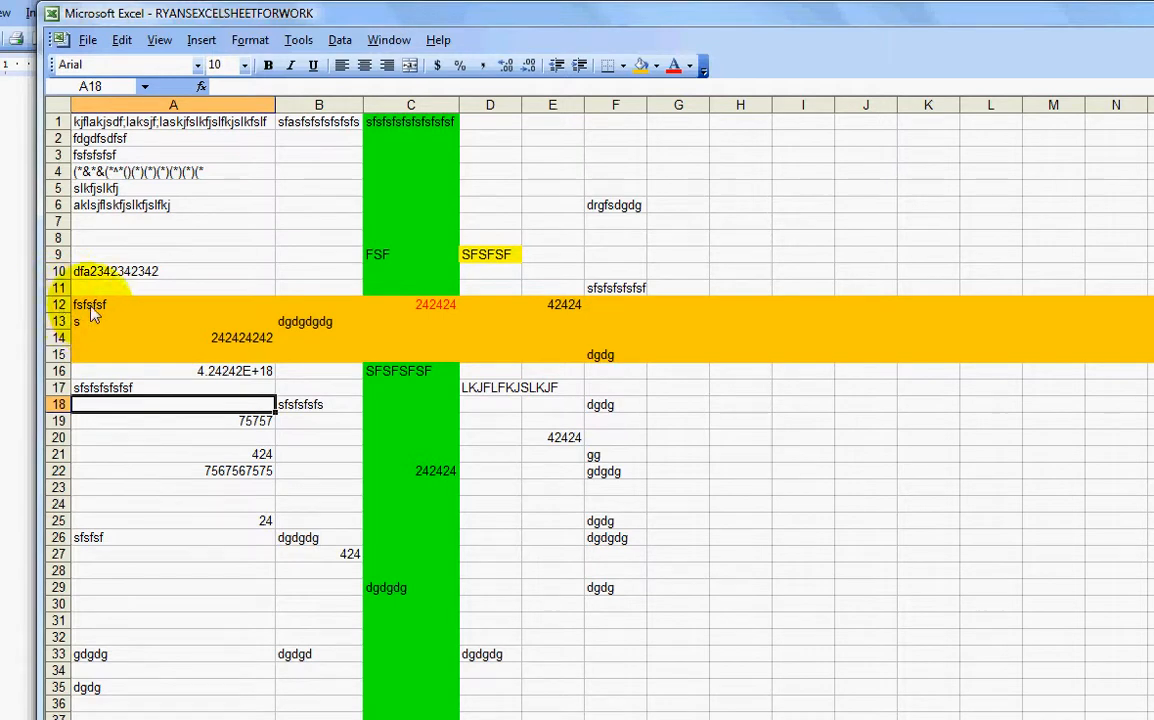
pyautogui.click(57, 305)
pyautogui.moveTo(62, 314); pyautogui.dragTo(55, 345)
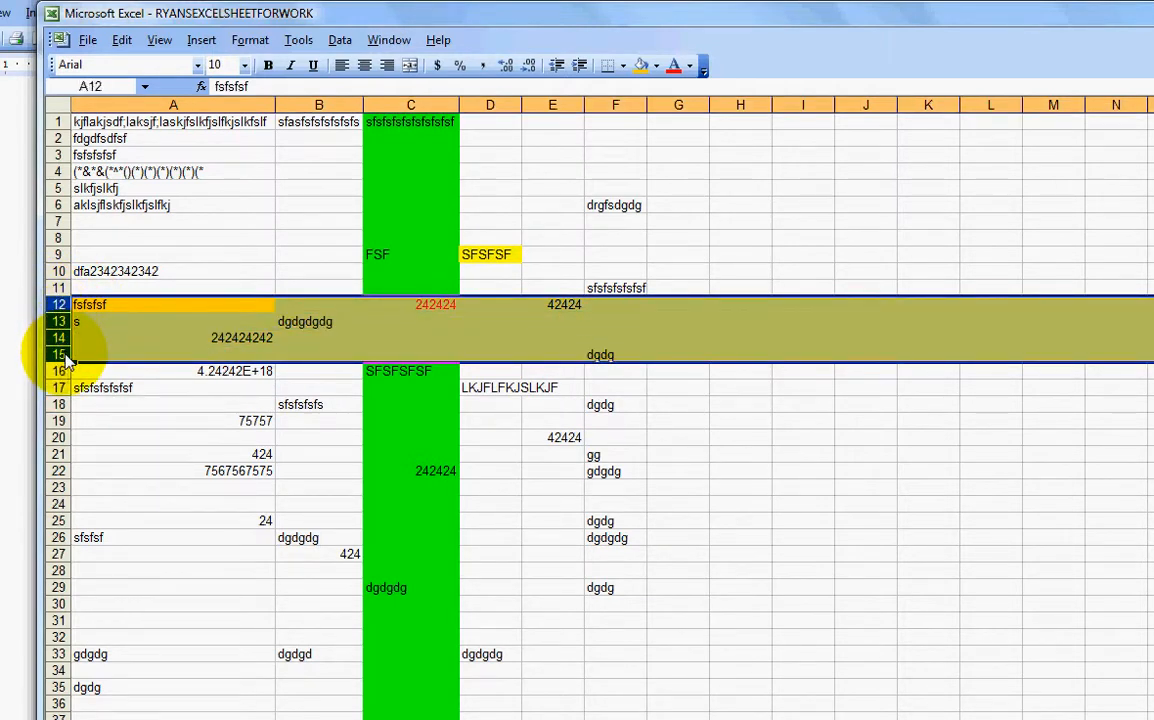
pyautogui.click(335, 355)
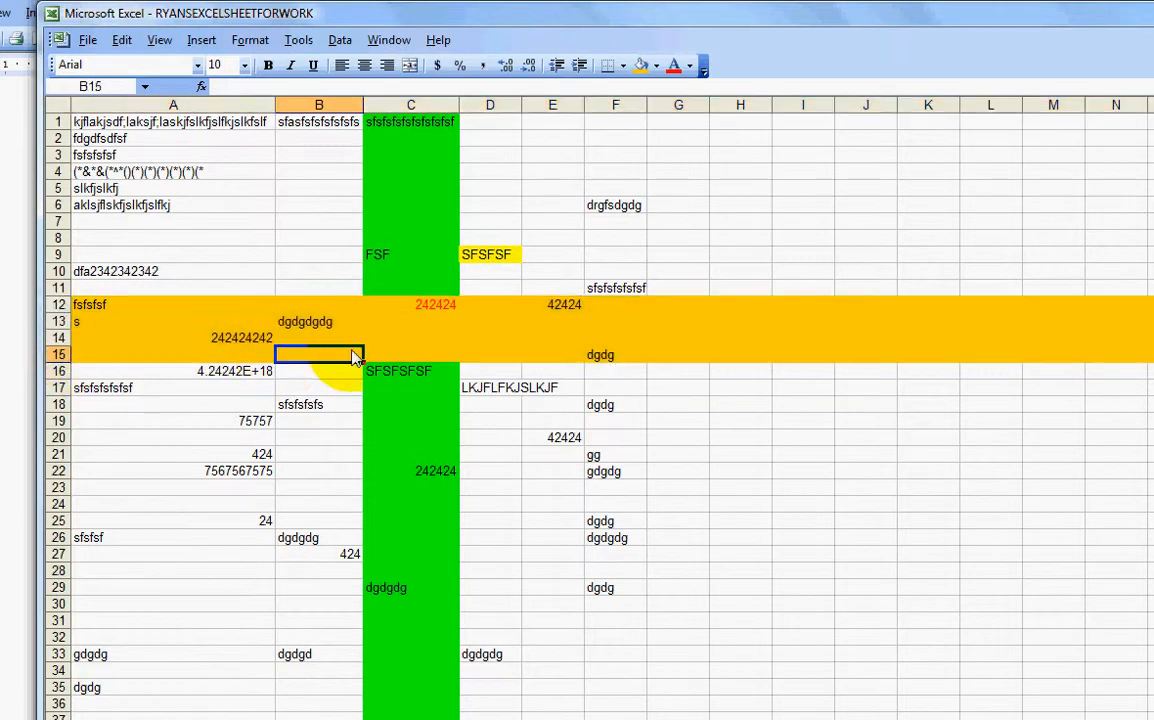
pyautogui.click(566, 310)
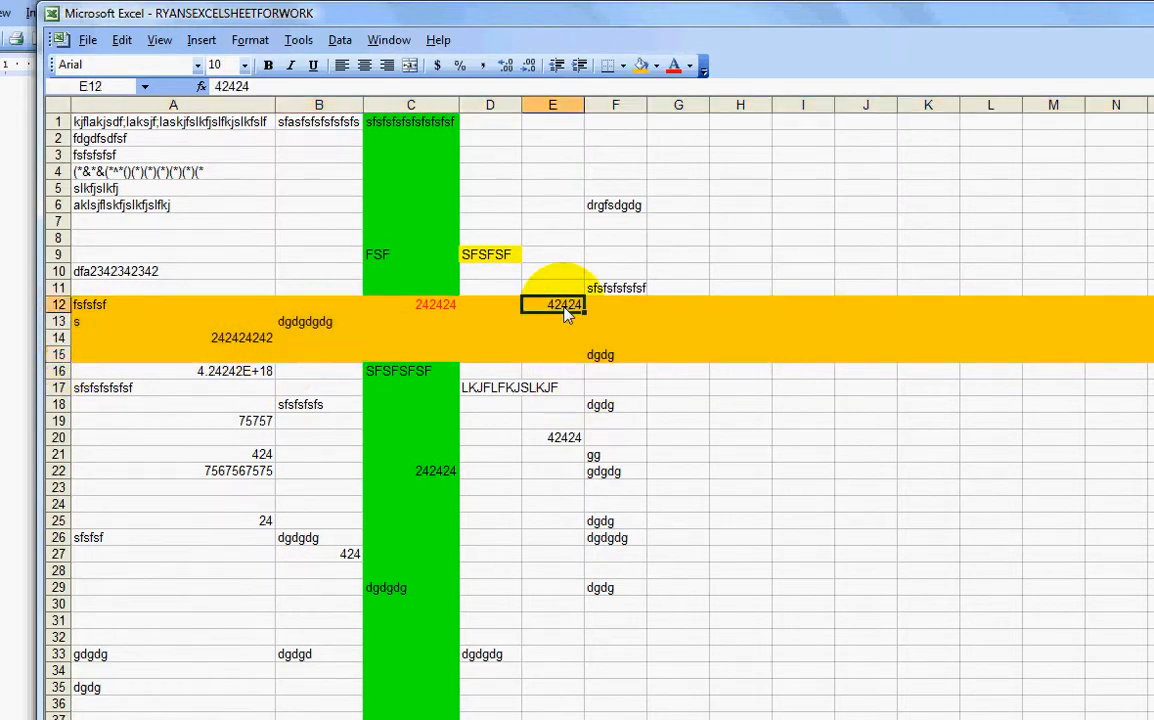
# Step: Choose blue as the font colour and apply it to the text in E12:F15
pyautogui.click(690, 67)
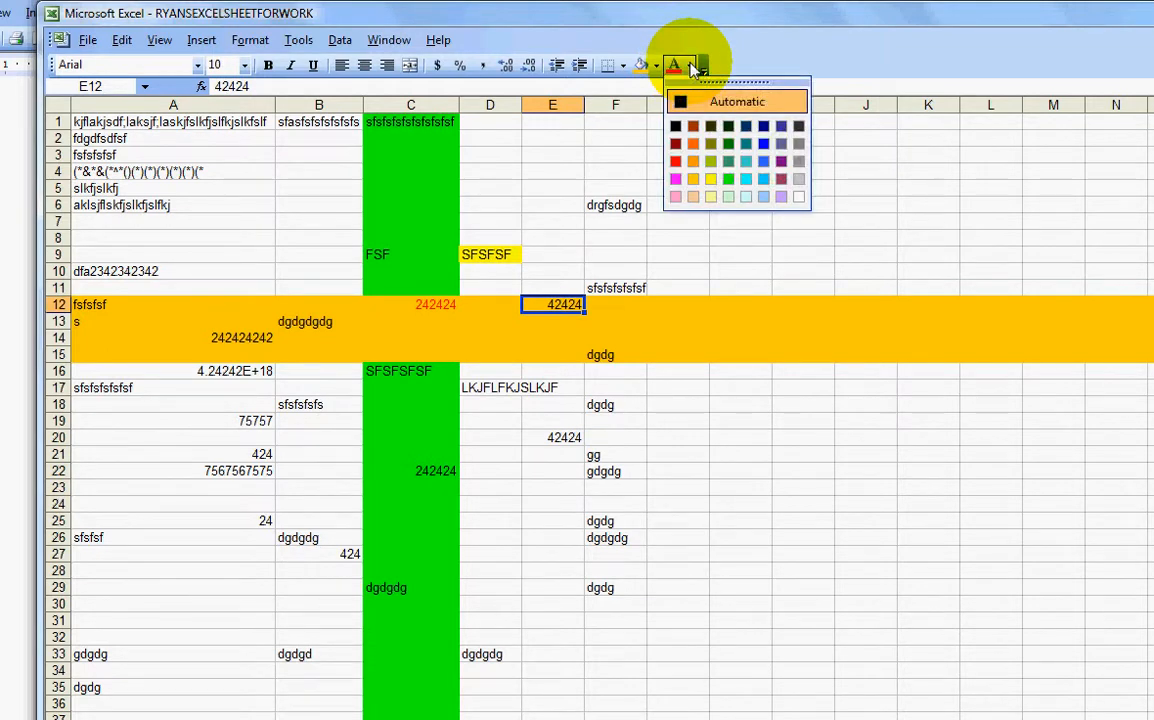
pyautogui.click(762, 146)
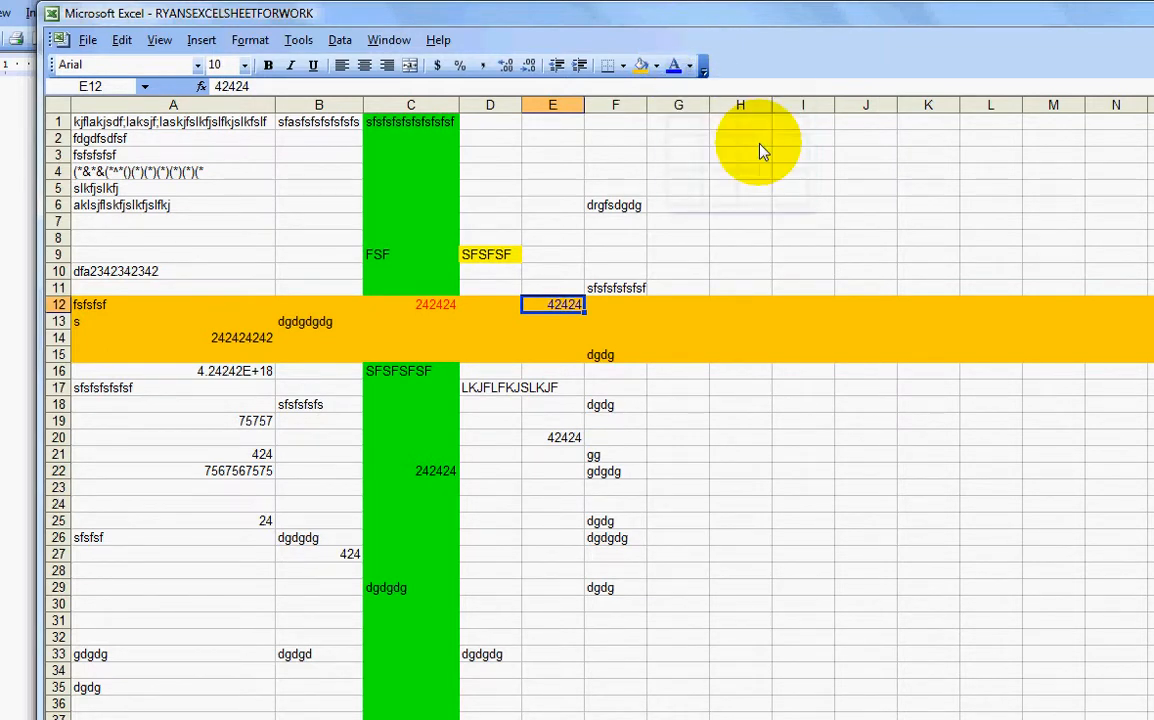
pyautogui.click(678, 402)
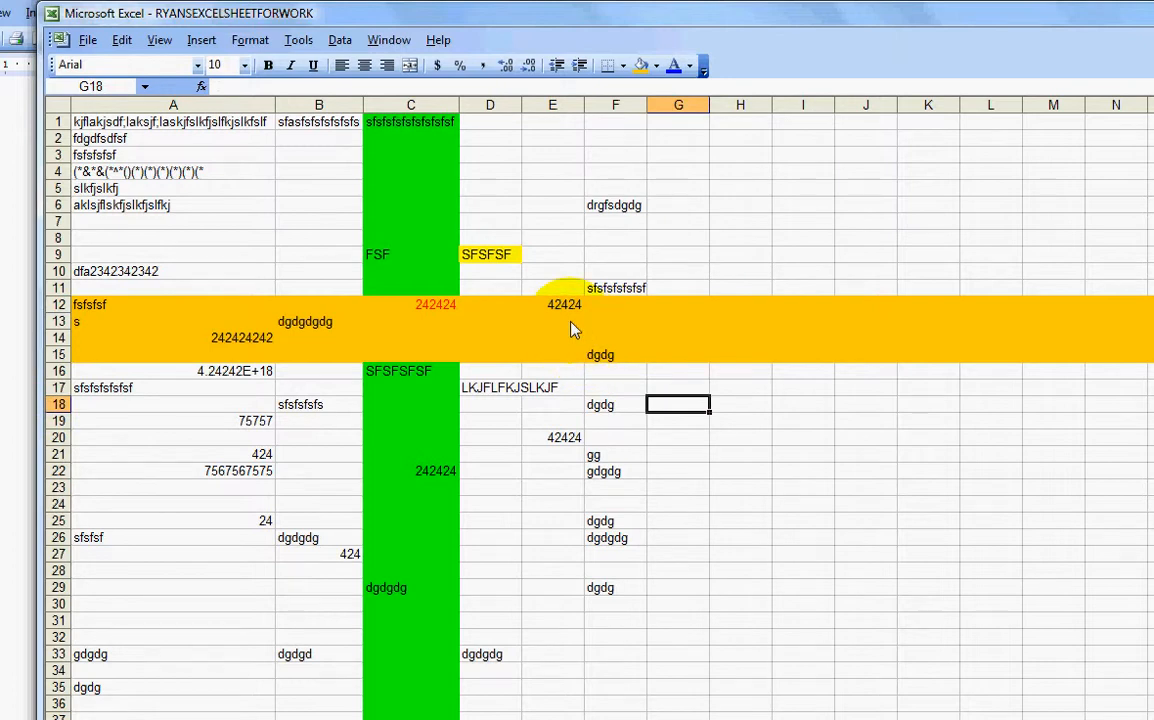
pyautogui.click(610, 370)
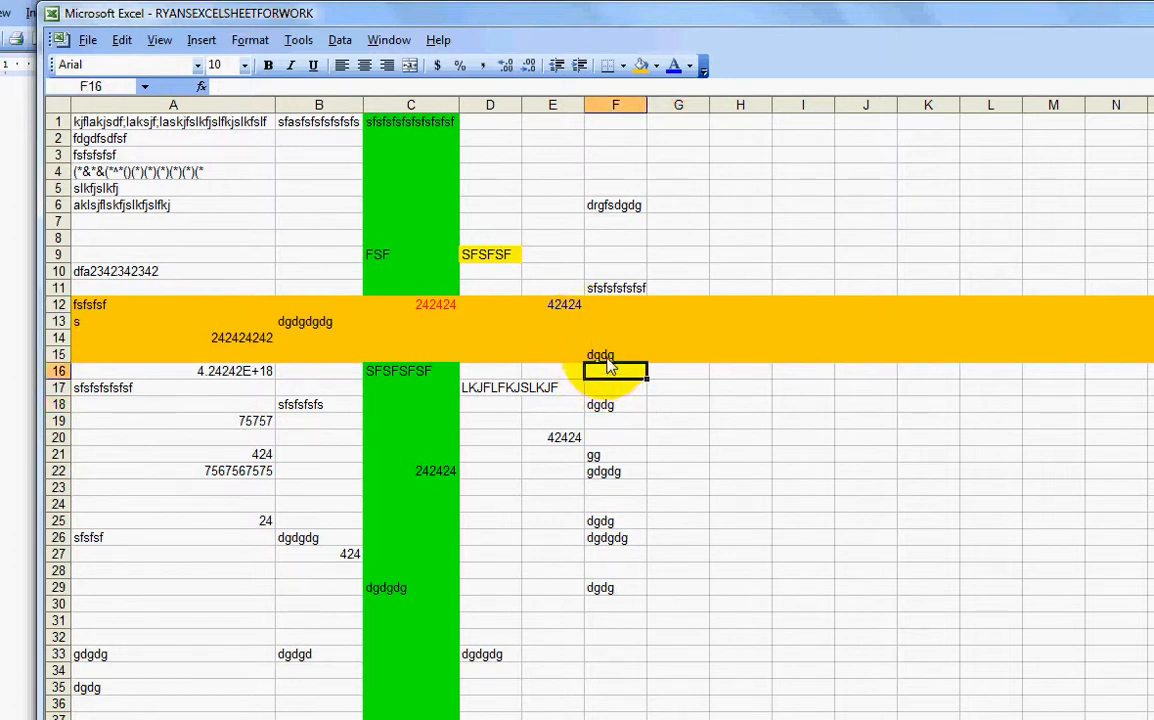
pyautogui.click(560, 310)
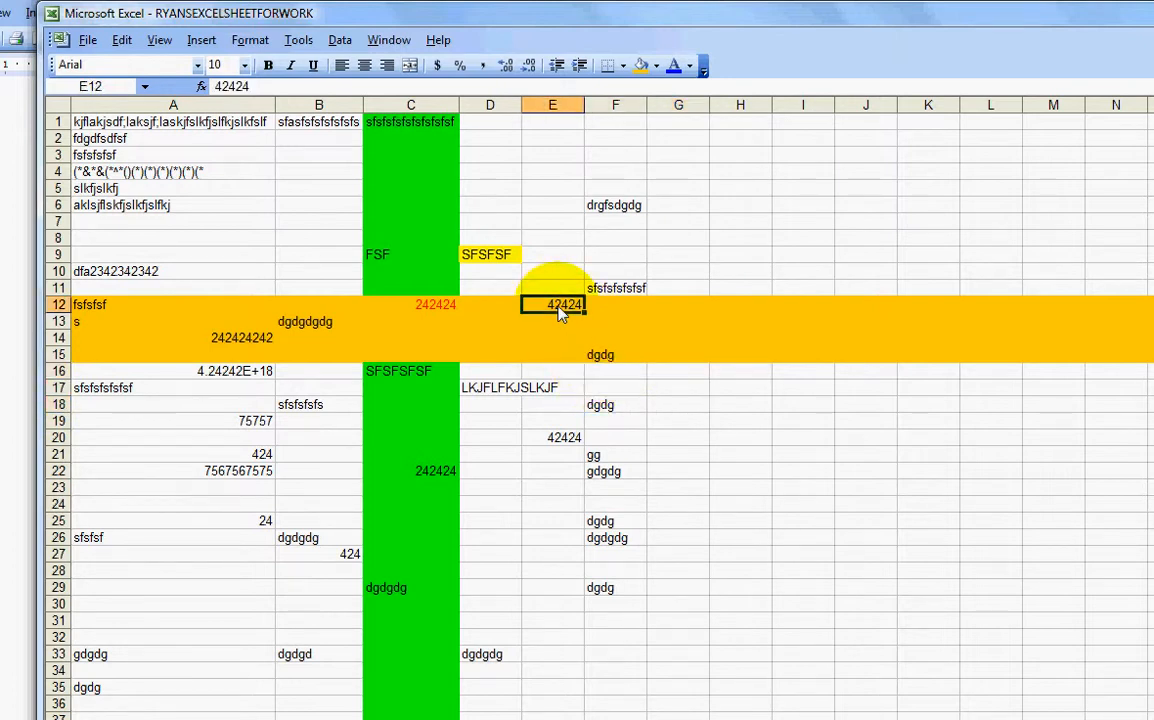
pyautogui.moveTo(560, 313); pyautogui.dragTo(604, 365)
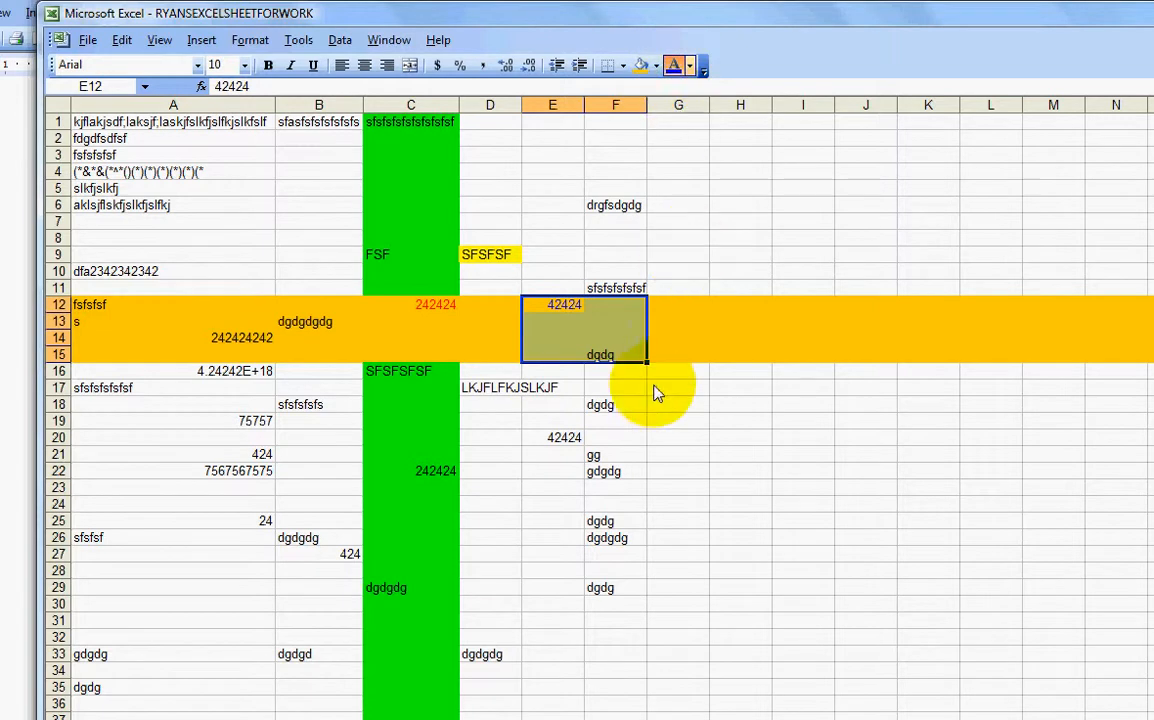
pyautogui.click(674, 65)
pyautogui.click(780, 430)
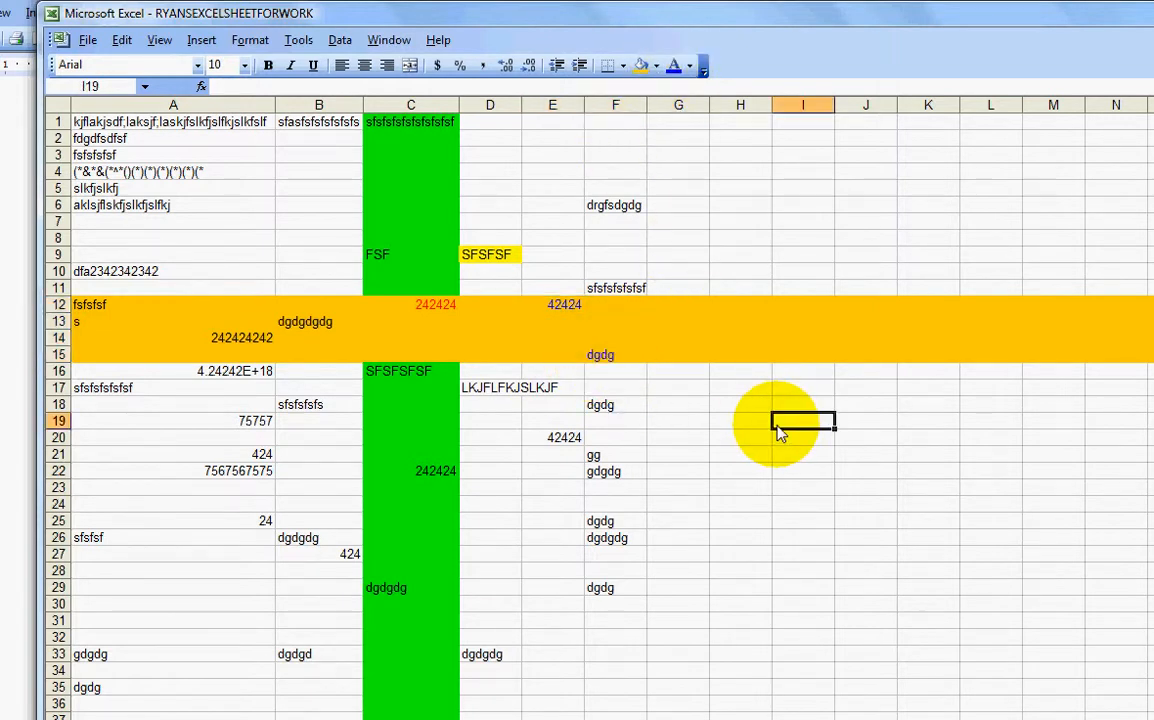
# Step: Make all text in B12:F15 blue, including the red 242424 in C12
pyautogui.click(612, 366)
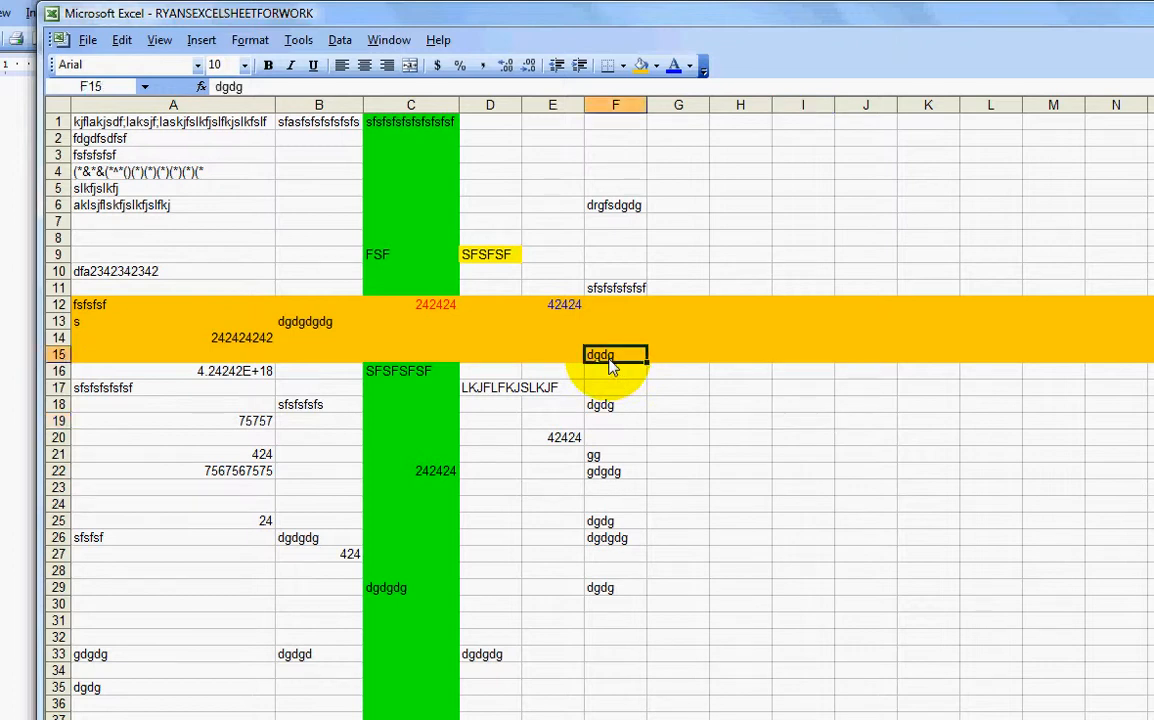
pyautogui.moveTo(612, 366); pyautogui.dragTo(345, 319)
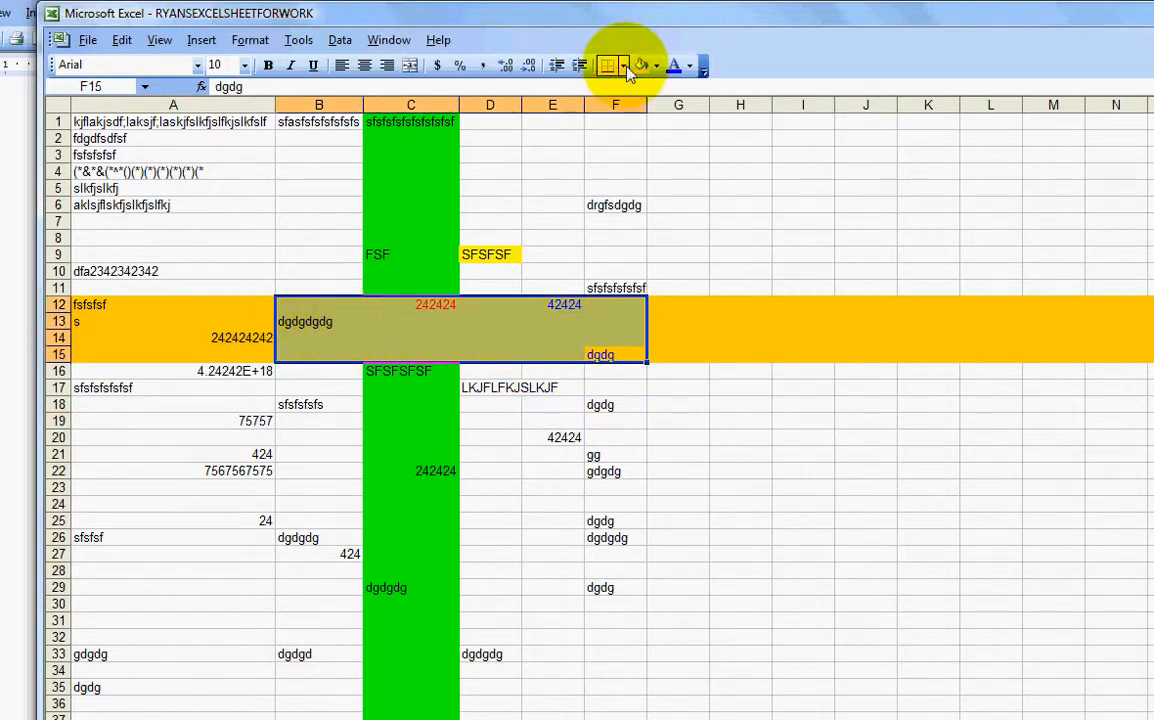
pyautogui.click(675, 67)
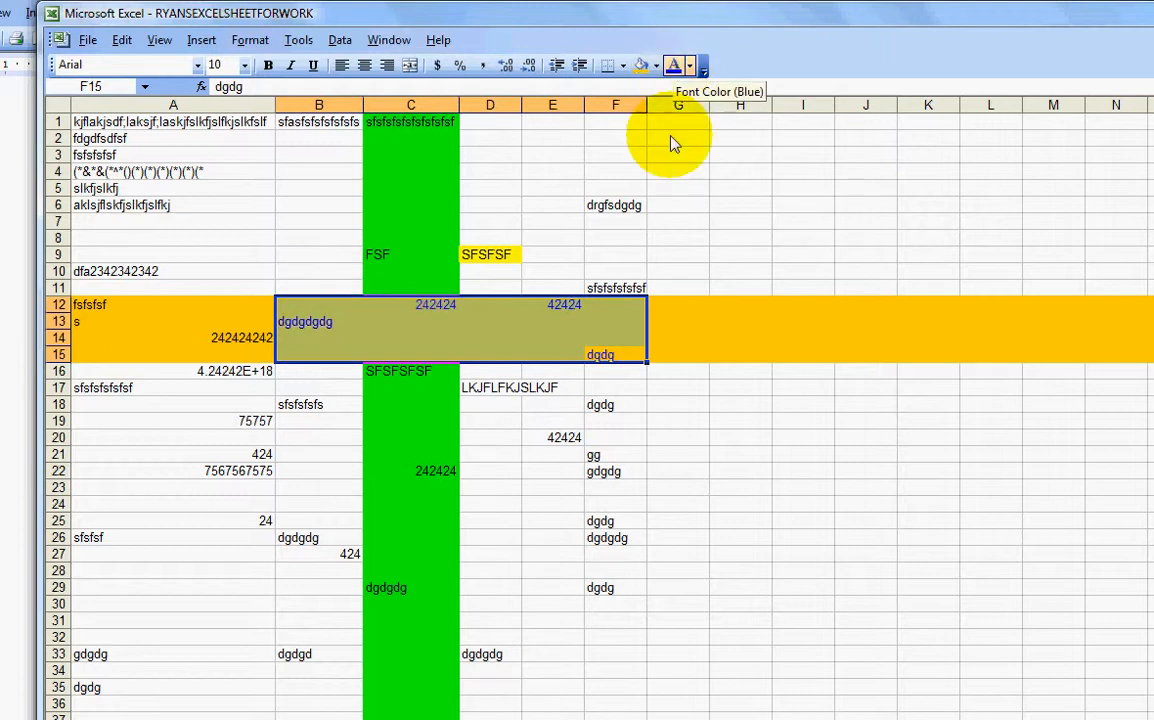
pyautogui.click(707, 440)
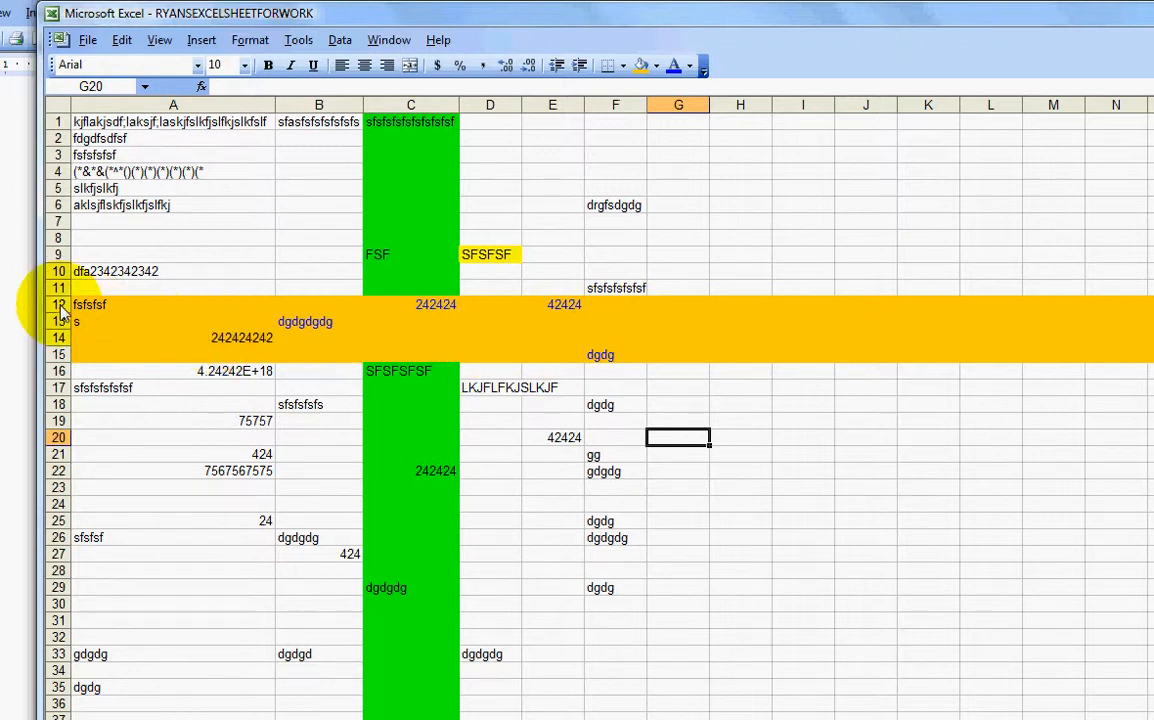
pyautogui.moveTo(58, 307); pyautogui.dragTo(62, 362)
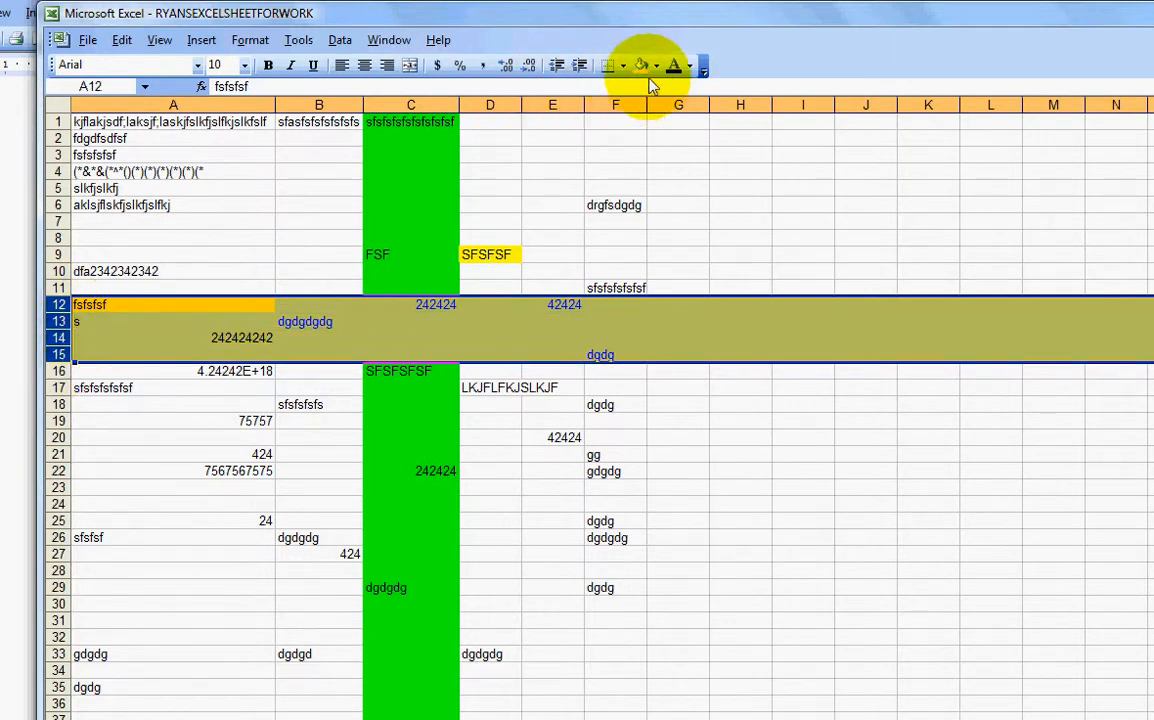
pyautogui.click(682, 322)
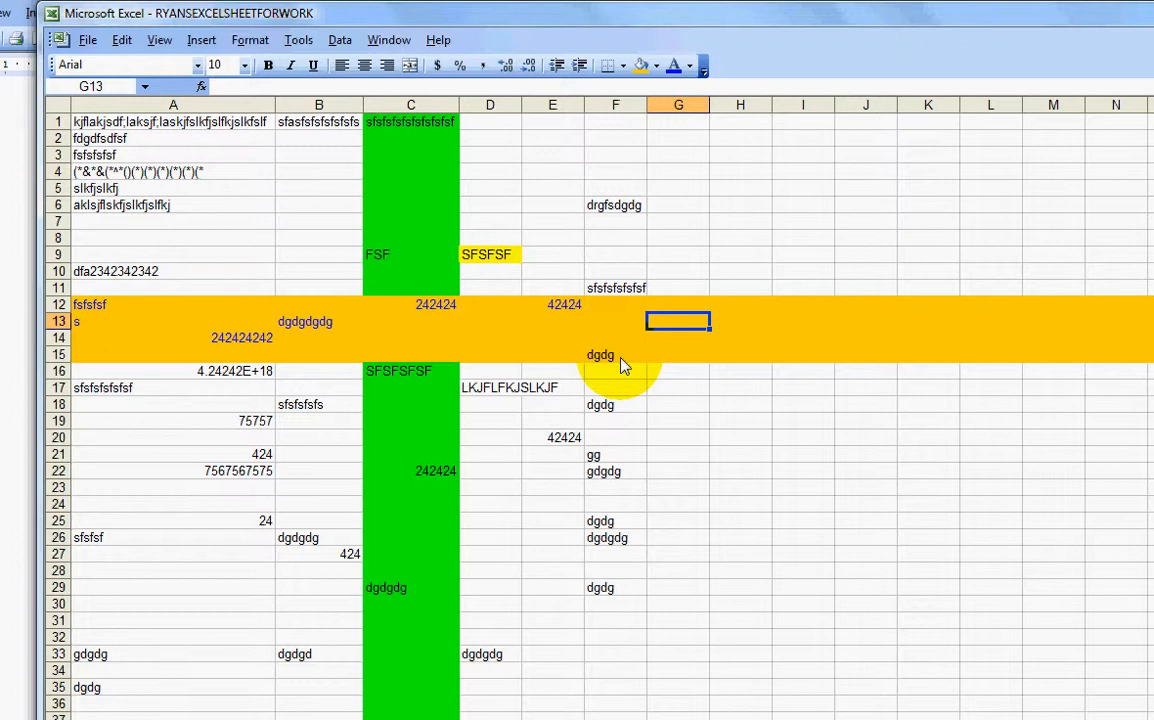
pyautogui.click(553, 322)
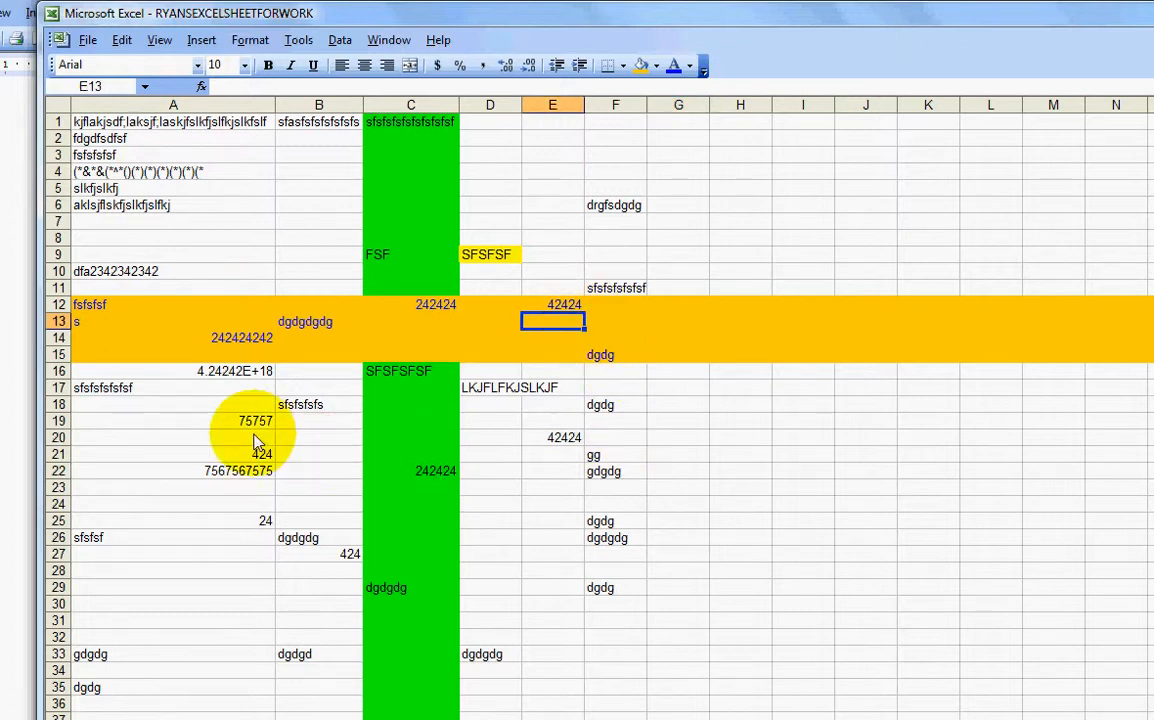
pyautogui.click(252, 479)
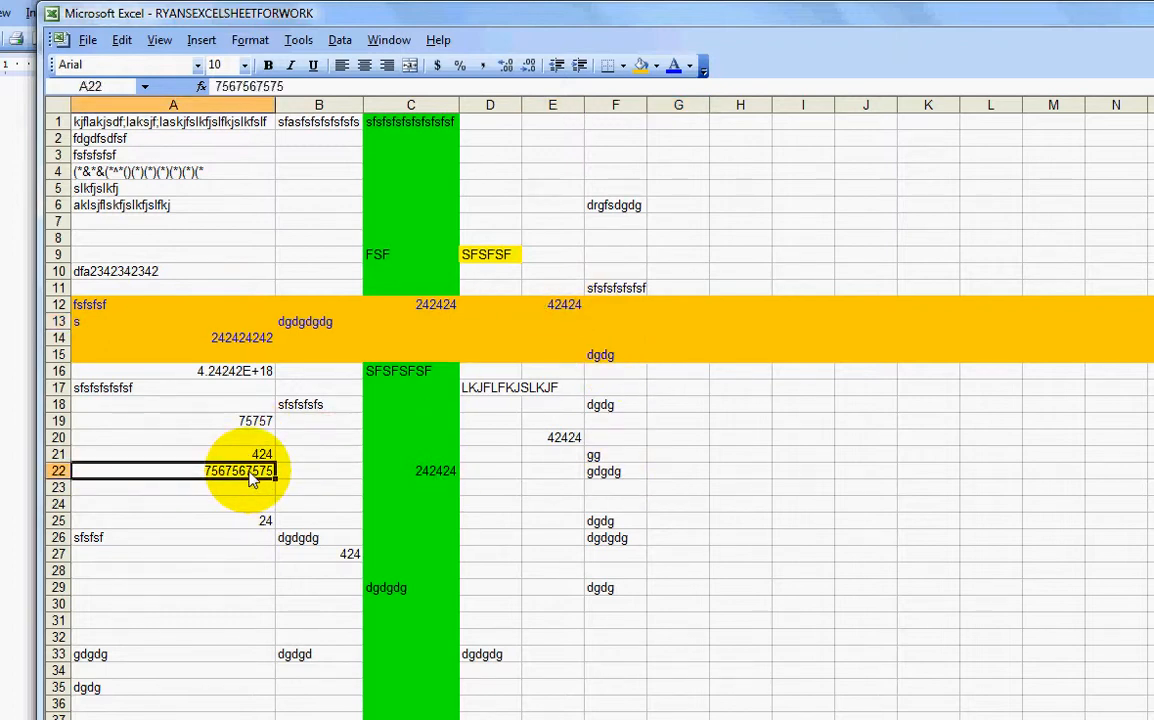
pyautogui.click(197, 65)
pyautogui.scroll(-5, 185, 195)
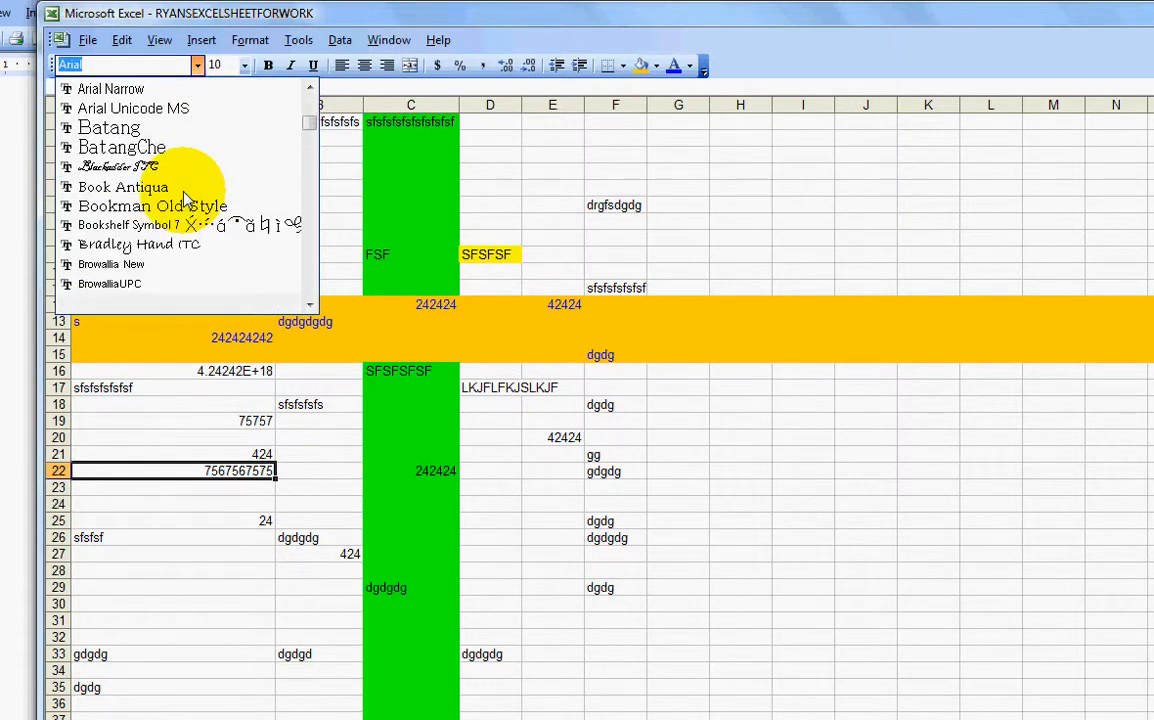
pyautogui.scroll(-5, 185, 195)
pyautogui.scroll(-5, 130, 236)
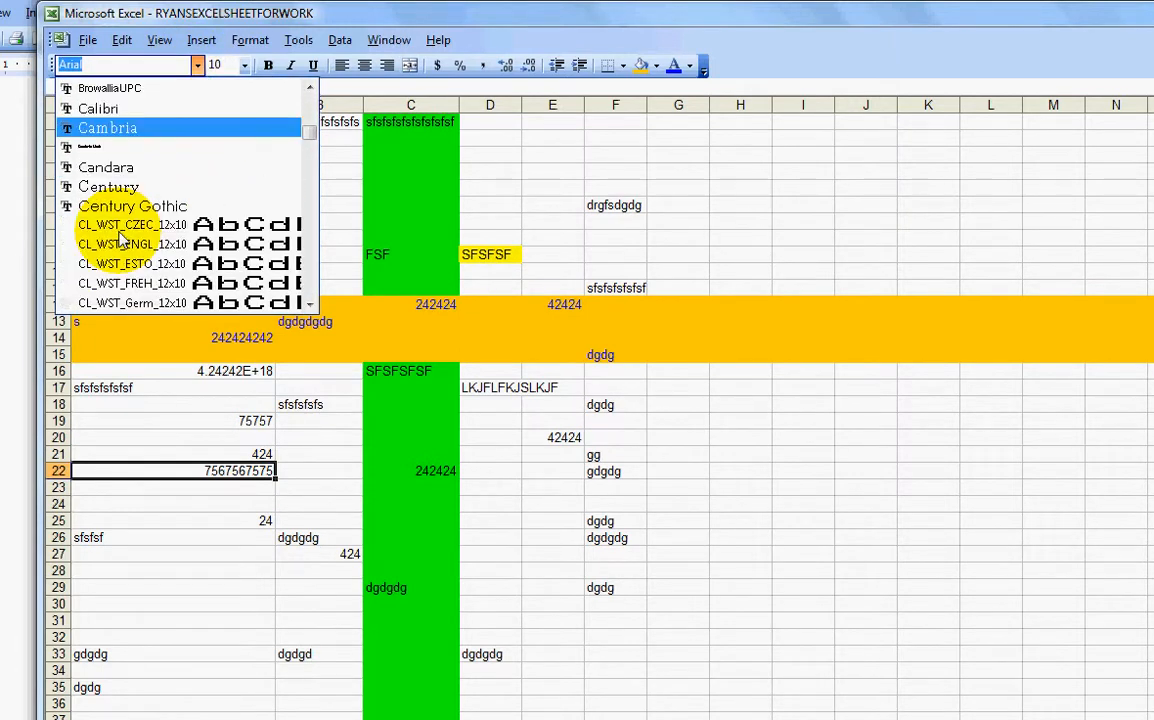
pyautogui.scroll(-6, 122, 238)
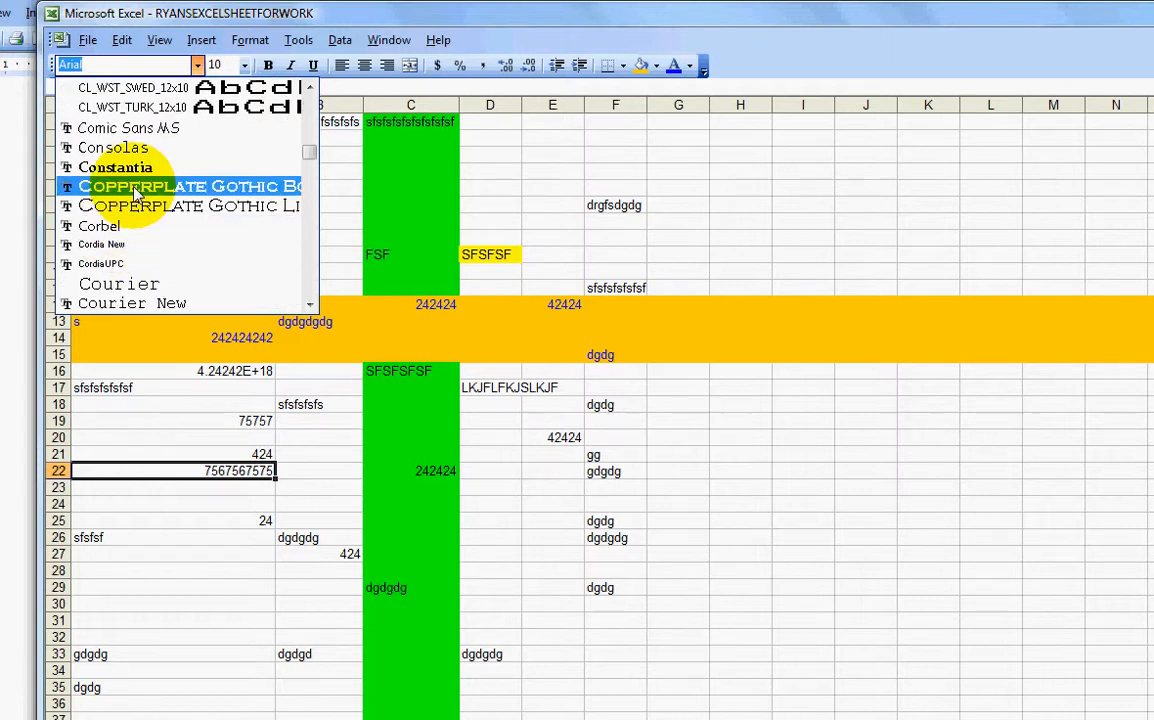
pyautogui.click(137, 192)
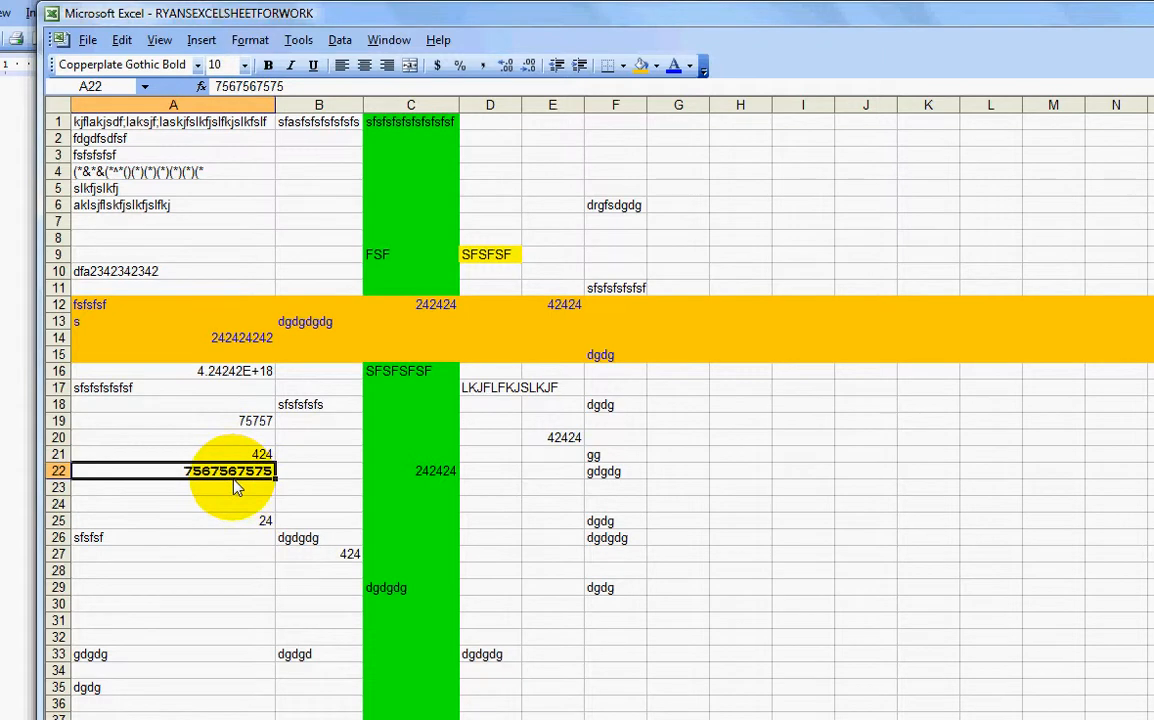
pyautogui.click(245, 65)
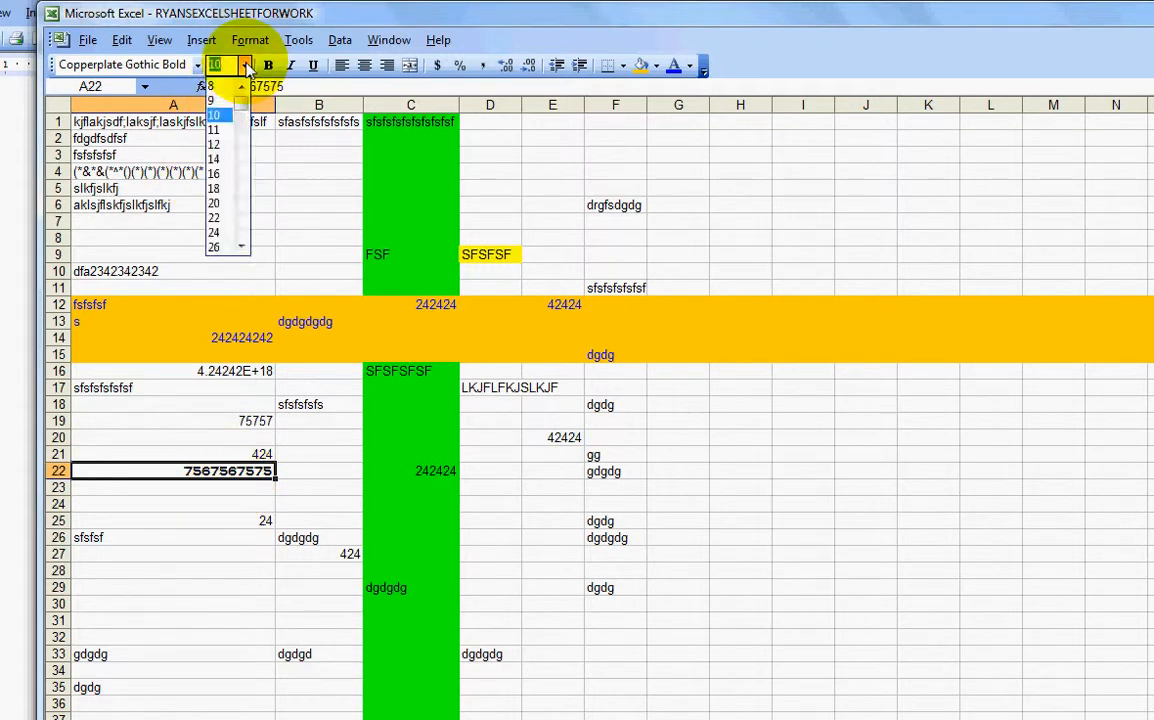
pyautogui.click(214, 247)
# Step: Center the enlarged number in A22 and widen column A
pyautogui.click(368, 457)
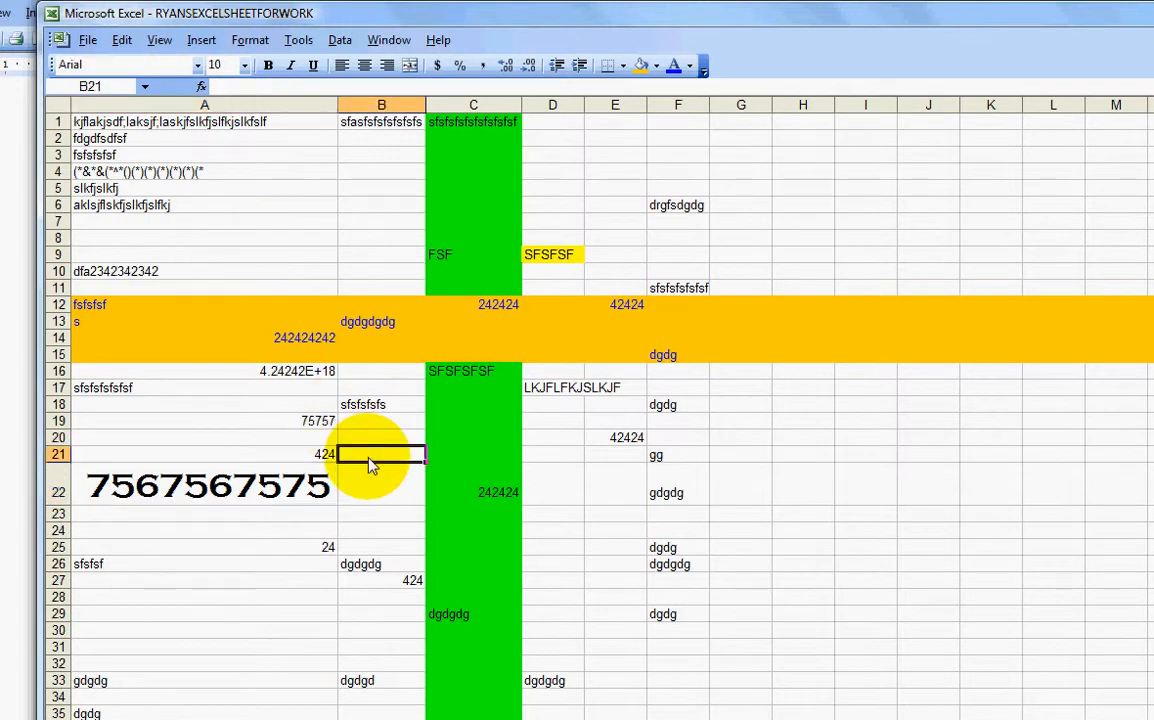
pyautogui.click(308, 487)
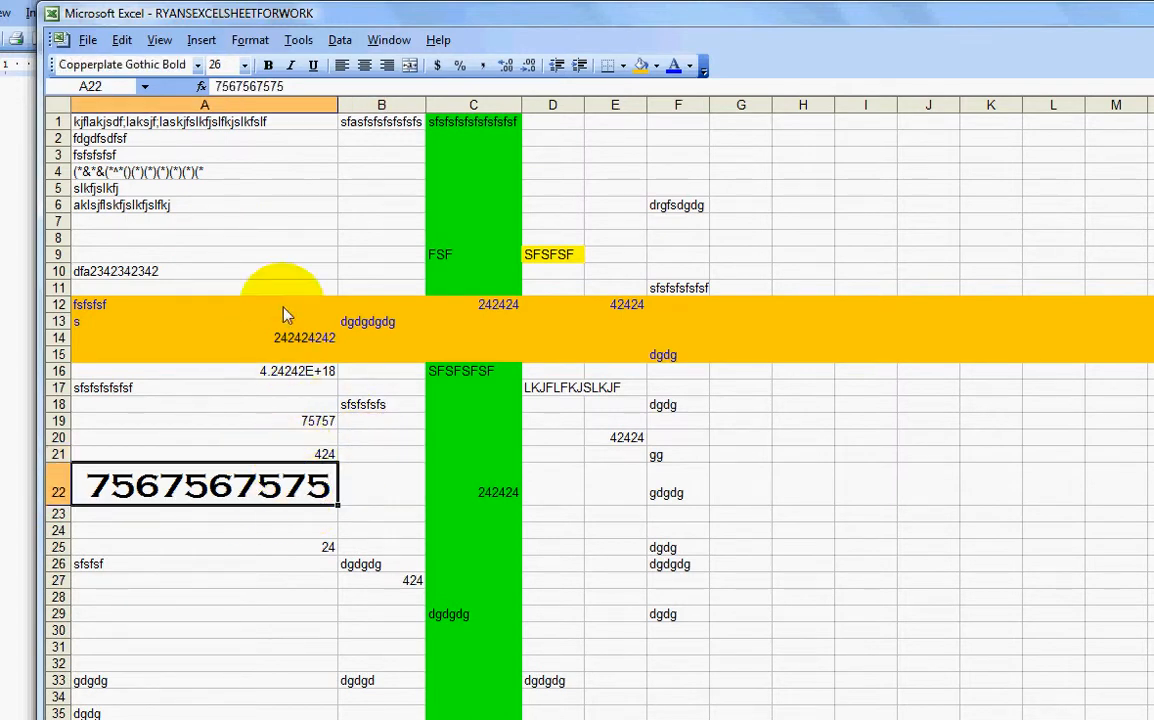
pyautogui.click(366, 67)
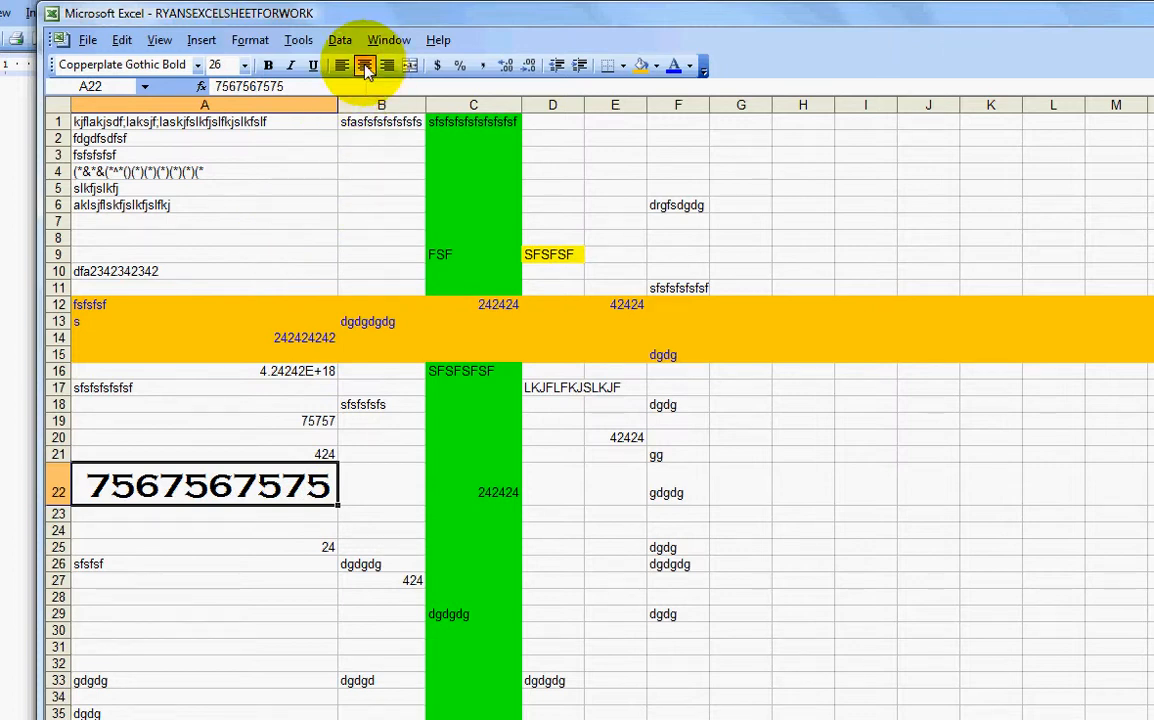
pyautogui.click(439, 531)
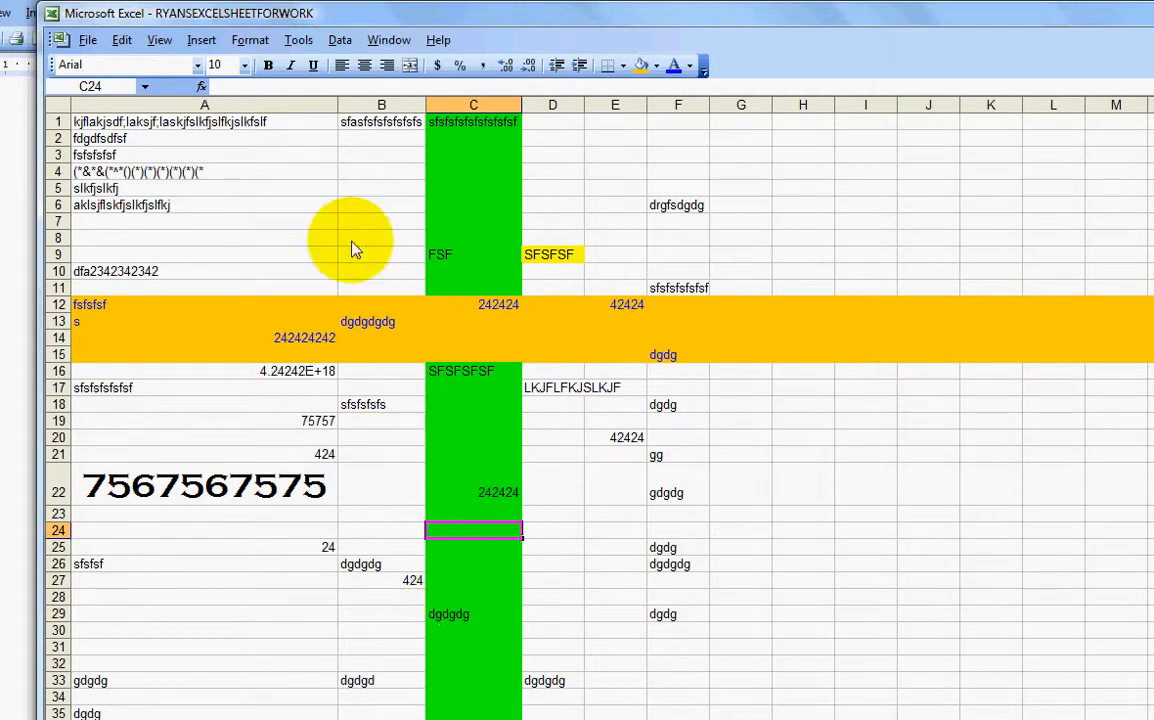
pyautogui.moveTo(338, 108); pyautogui.dragTo(478, 128)
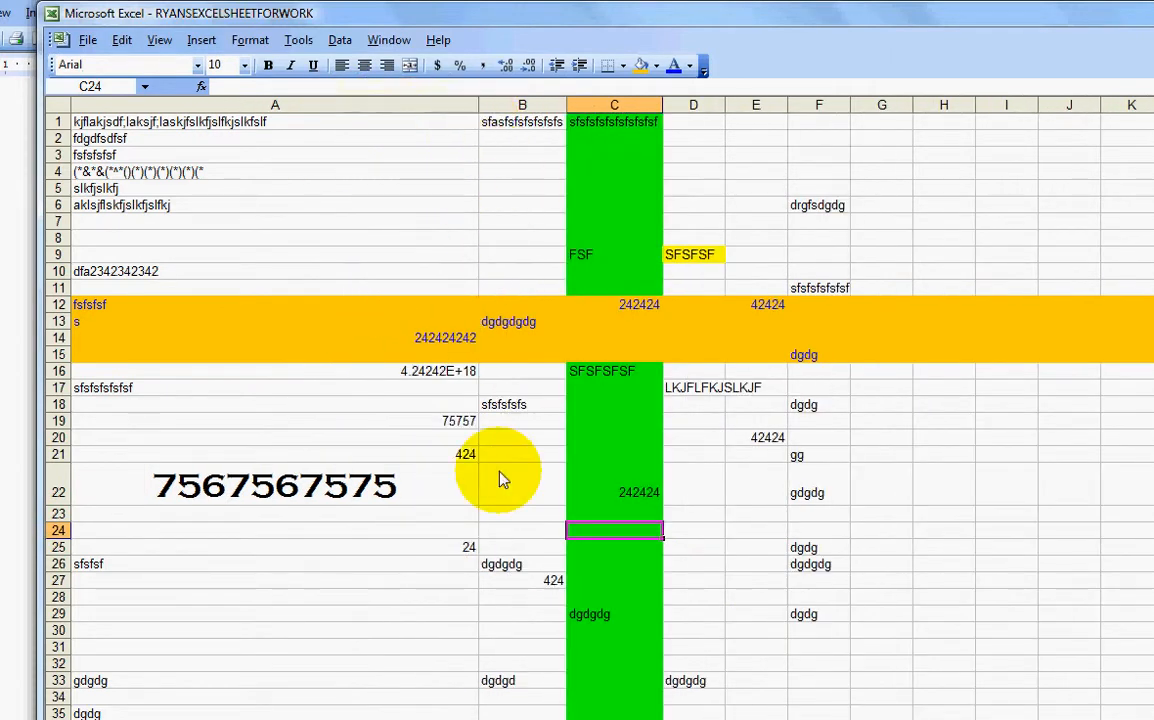
# Step: Right-align A22 and narrow column A until it displays 7.568E+09
pyautogui.click(397, 492)
pyautogui.click(387, 66)
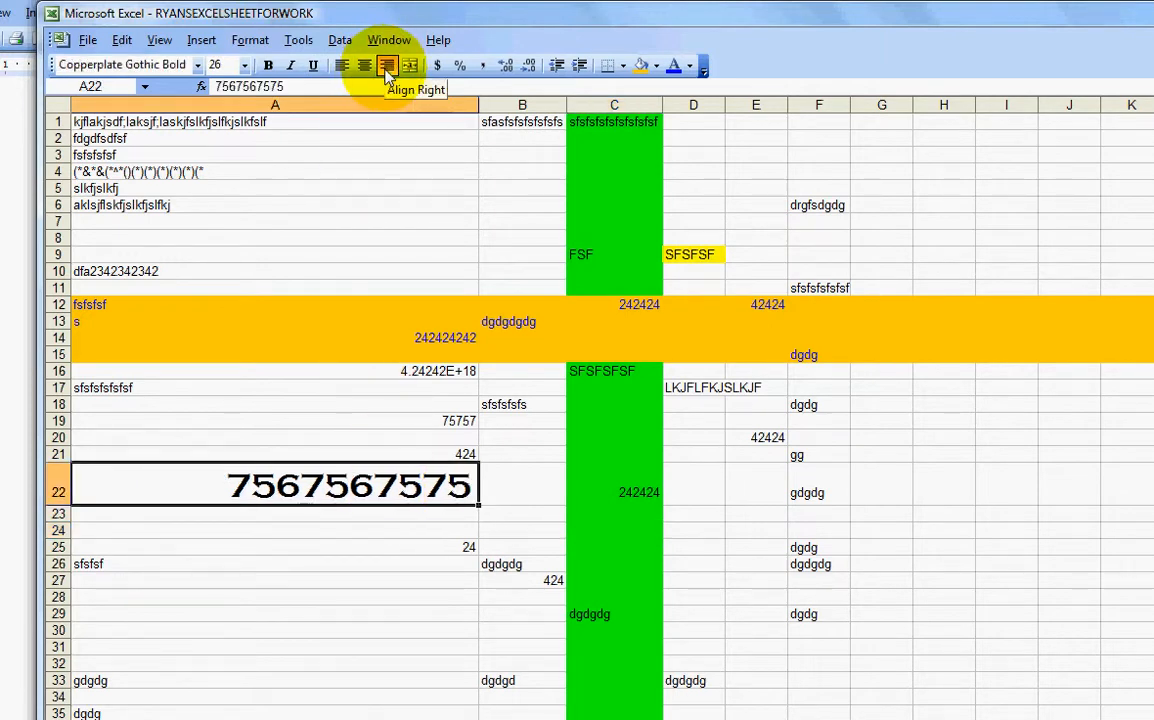
pyautogui.click(446, 512)
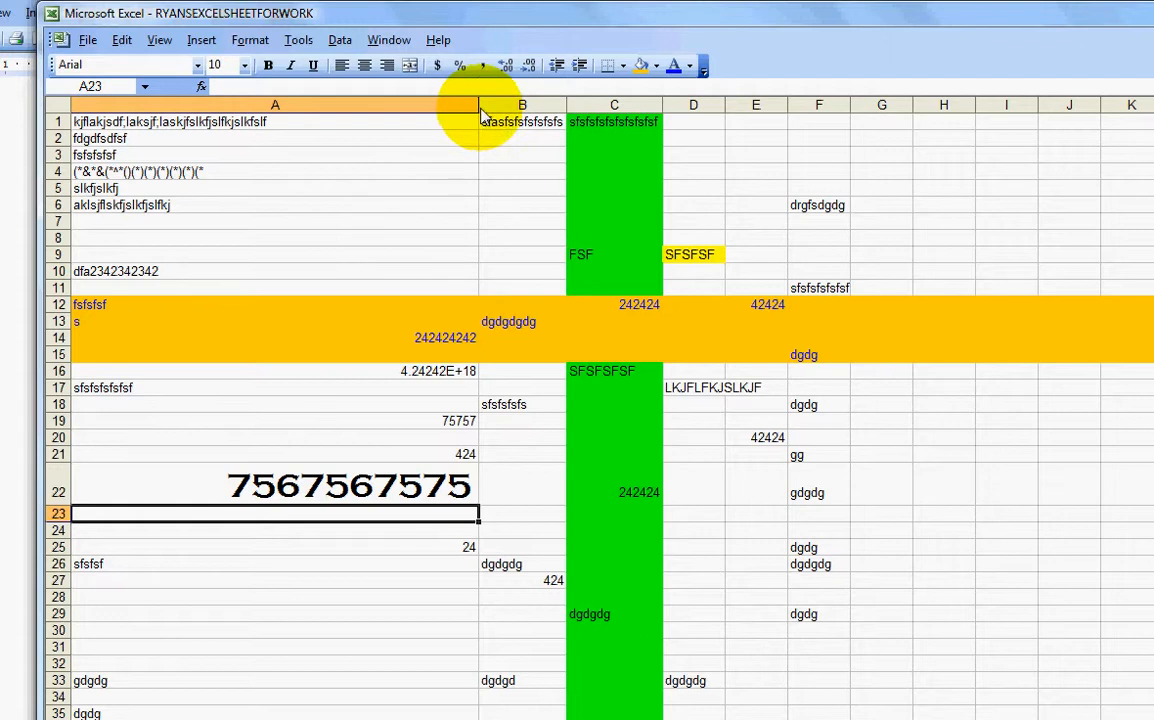
pyautogui.moveTo(480, 106); pyautogui.dragTo(325, 104)
pyautogui.click(366, 205)
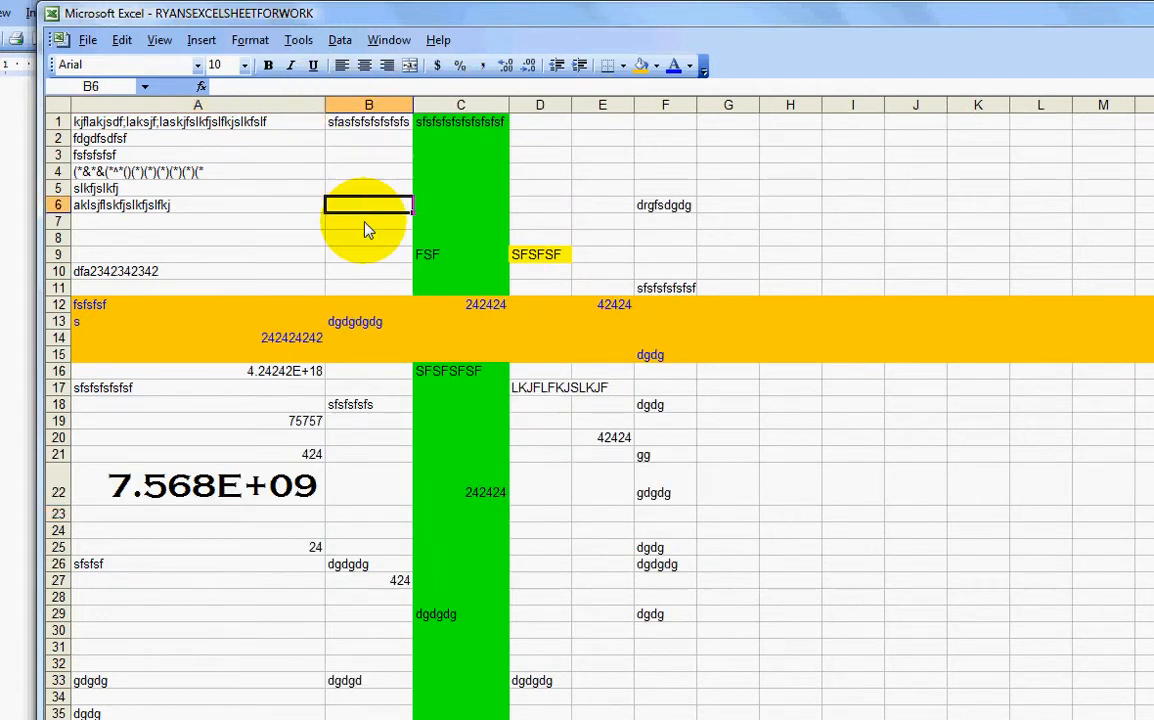
pyautogui.click(381, 288)
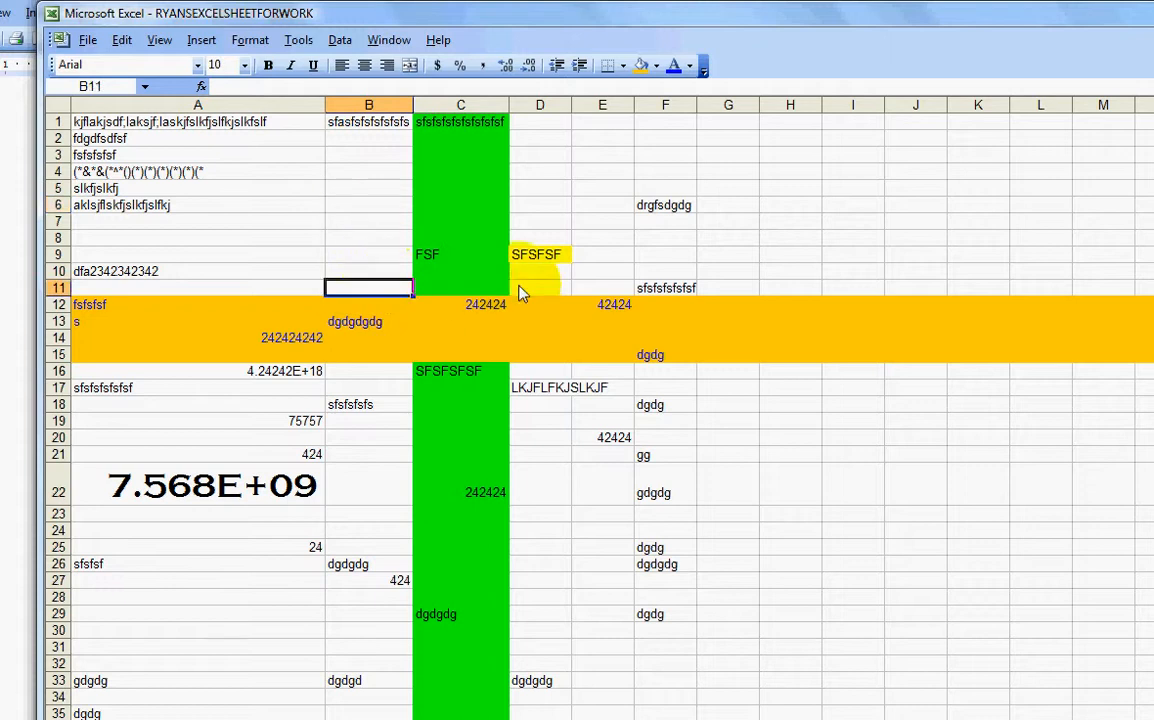
pyautogui.click(260, 237)
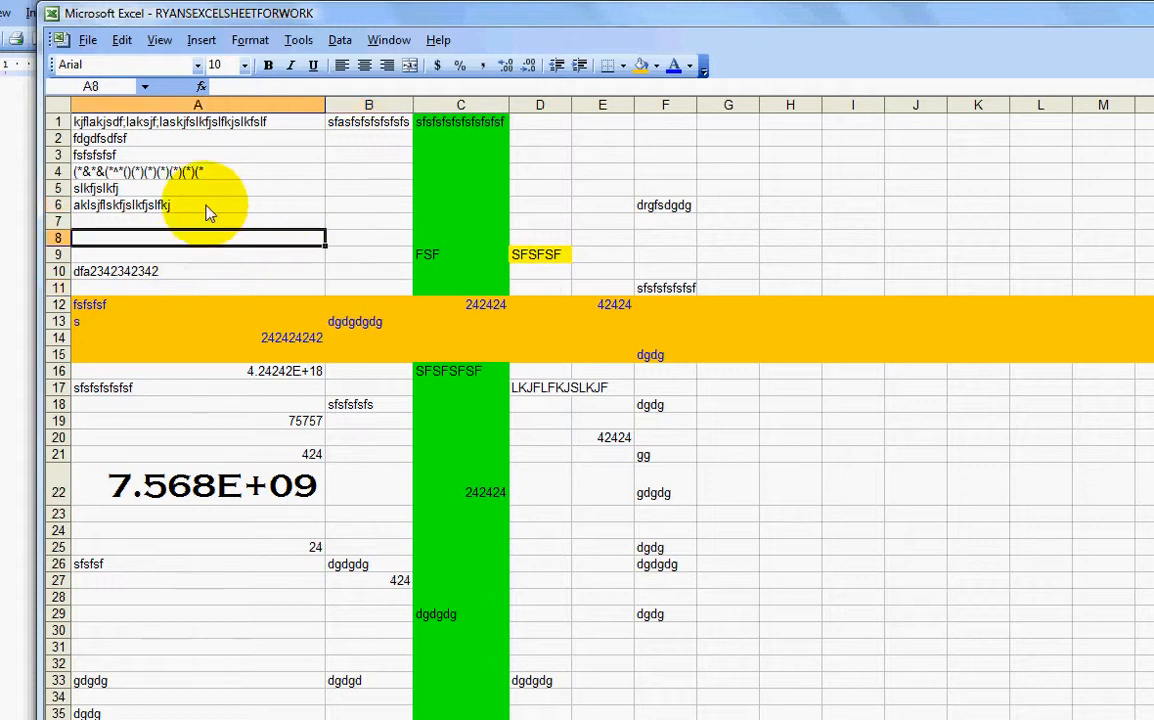
pyautogui.click(58, 108)
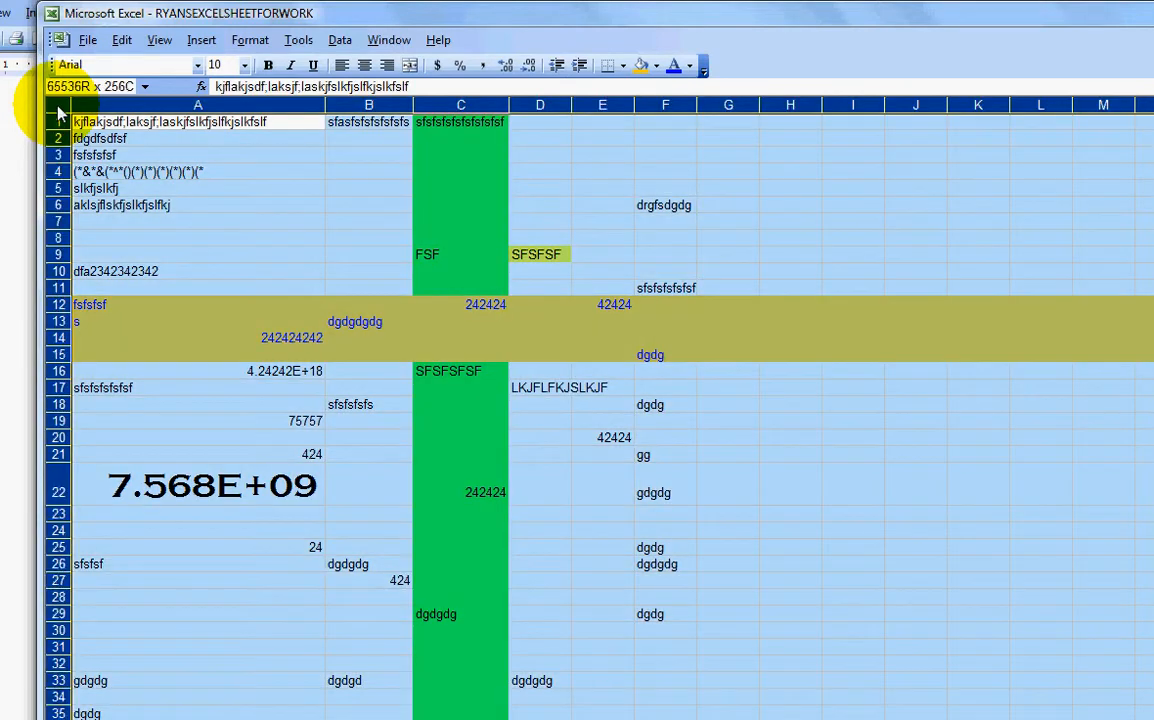
# Step: Change the whole worksheet's font to Batang
pyautogui.click(190, 65)
pyautogui.click(197, 65)
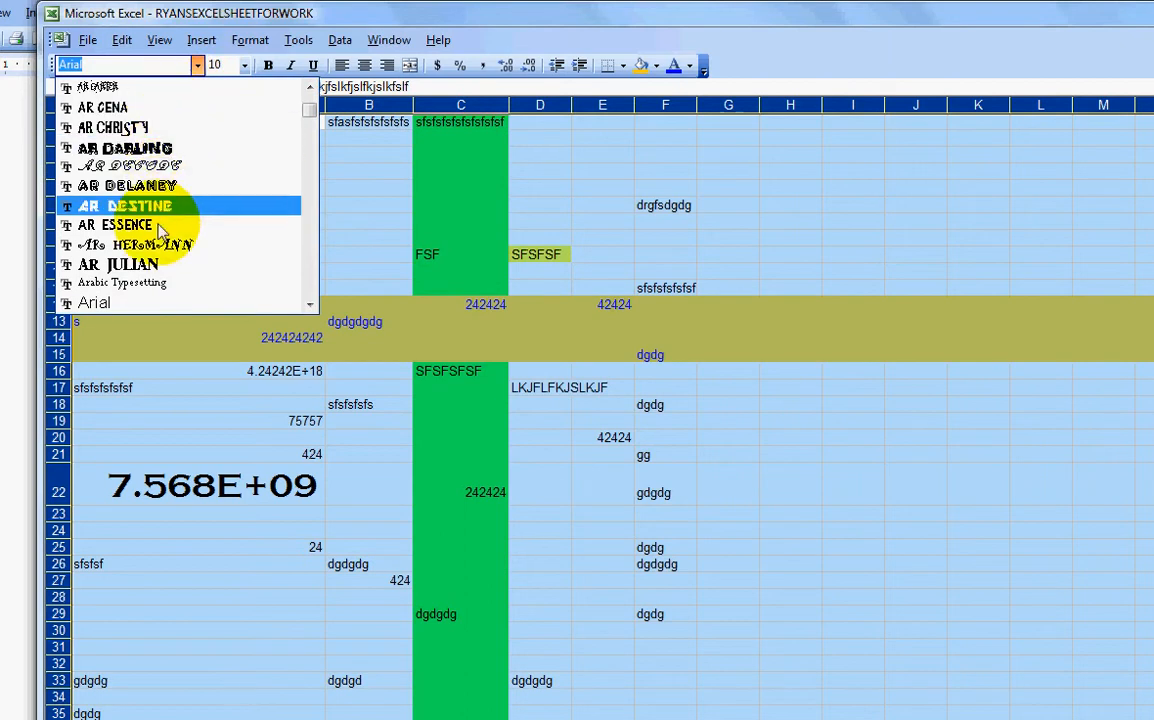
pyautogui.scroll(-3, 155, 303)
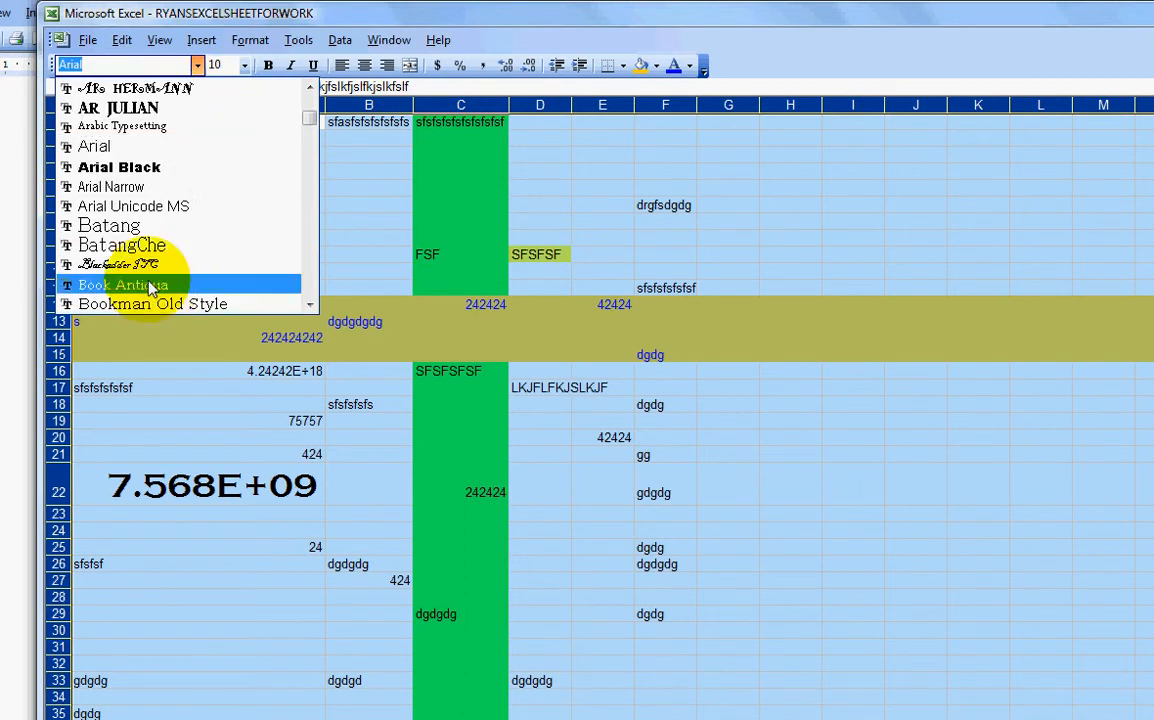
pyautogui.click(145, 227)
pyautogui.click(145, 230)
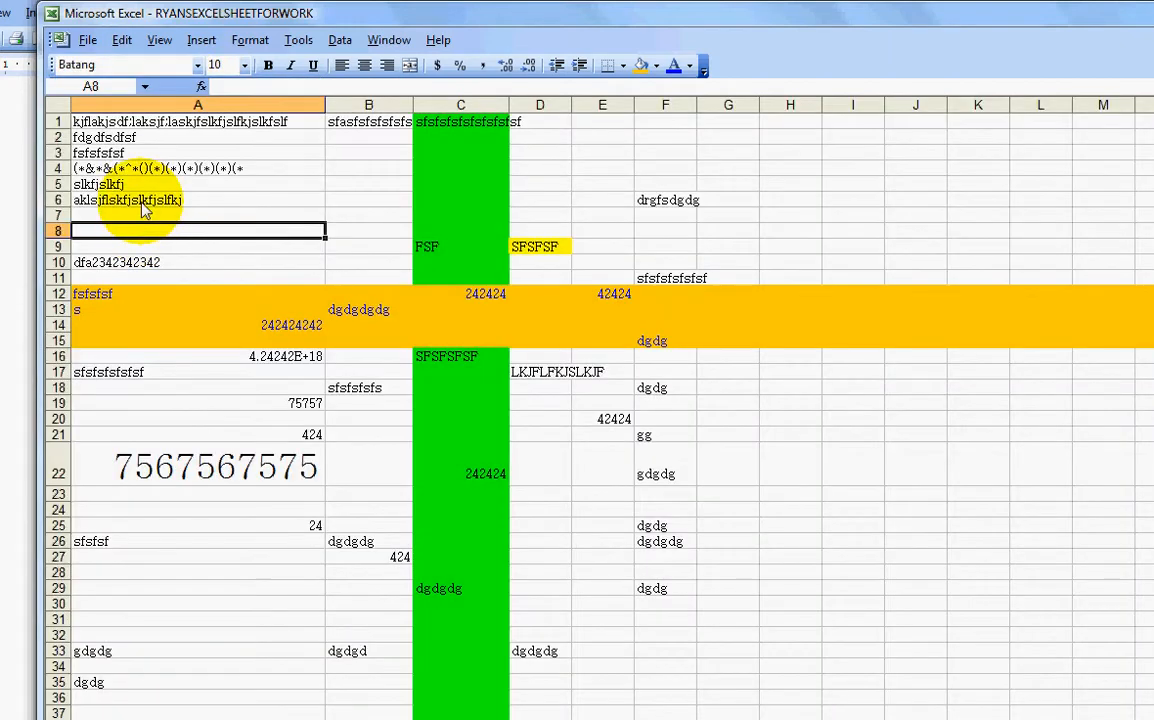
# Step: Set the entire worksheet's text to size 18, leaving narrow cells showing ###
pyautogui.click(243, 66)
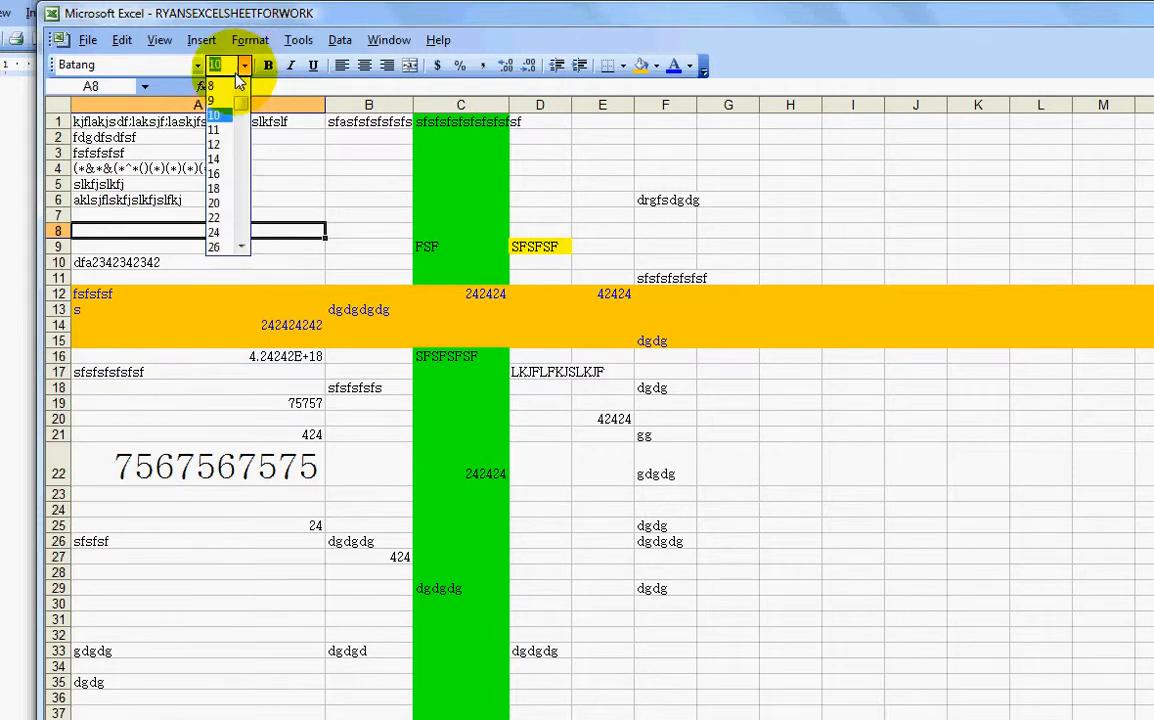
pyautogui.click(57, 105)
pyautogui.click(240, 67)
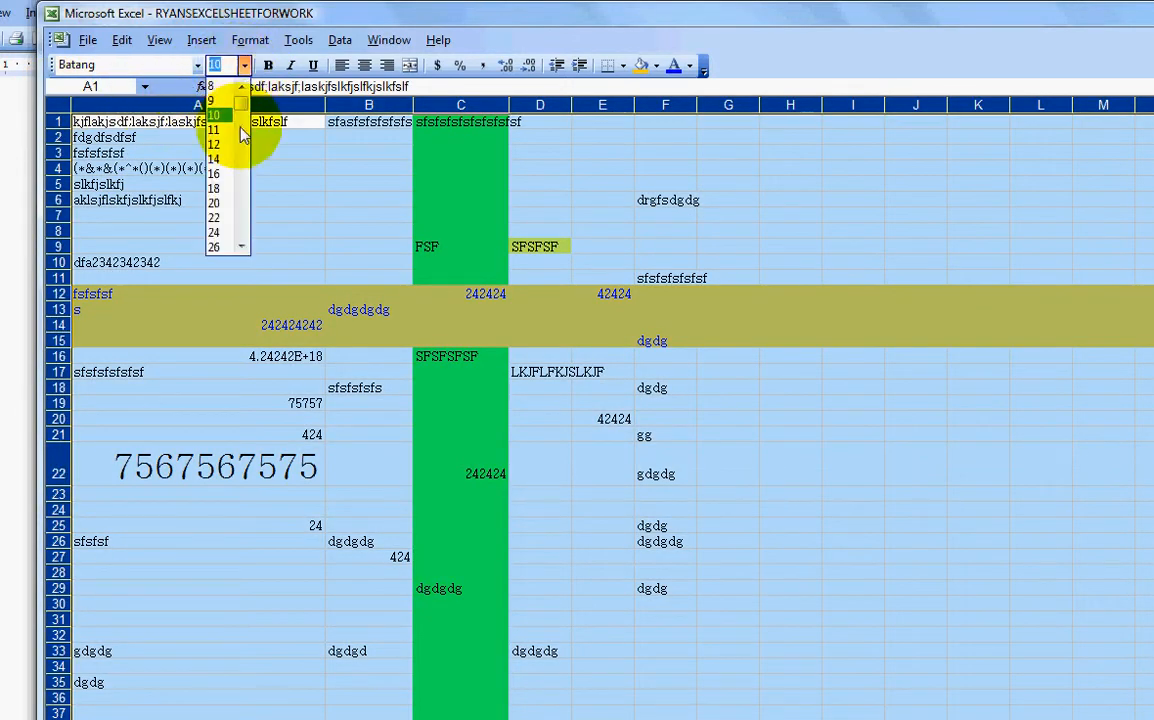
pyautogui.click(208, 169)
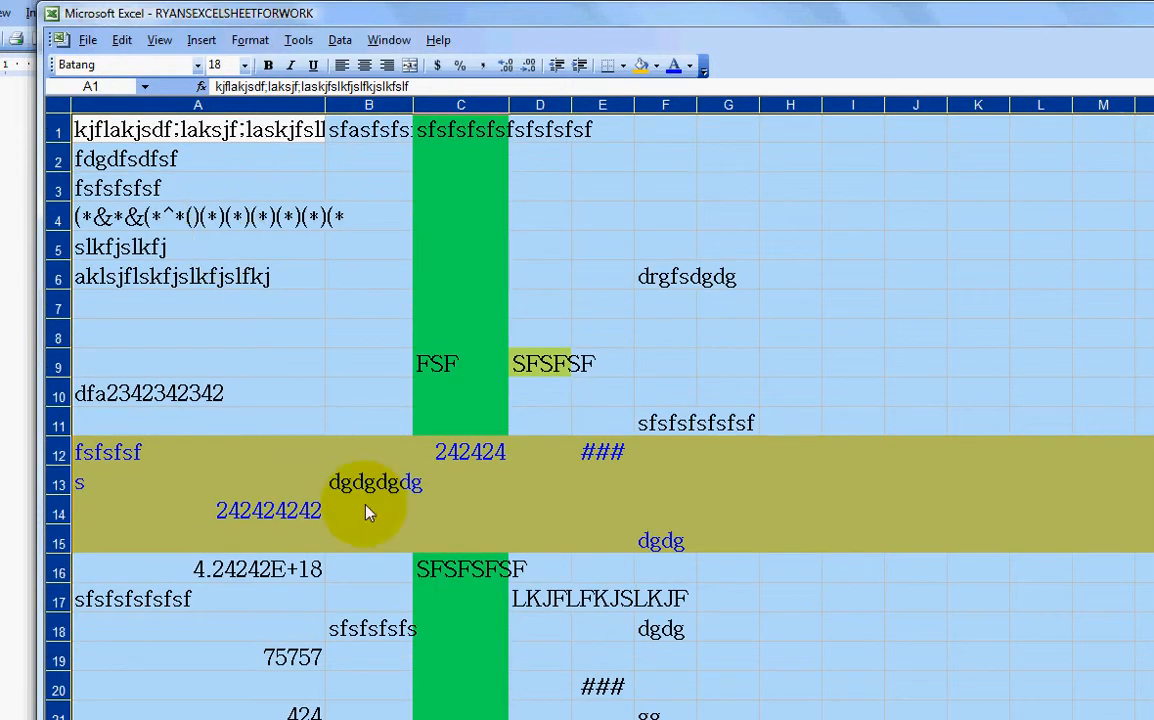
pyautogui.click(368, 421)
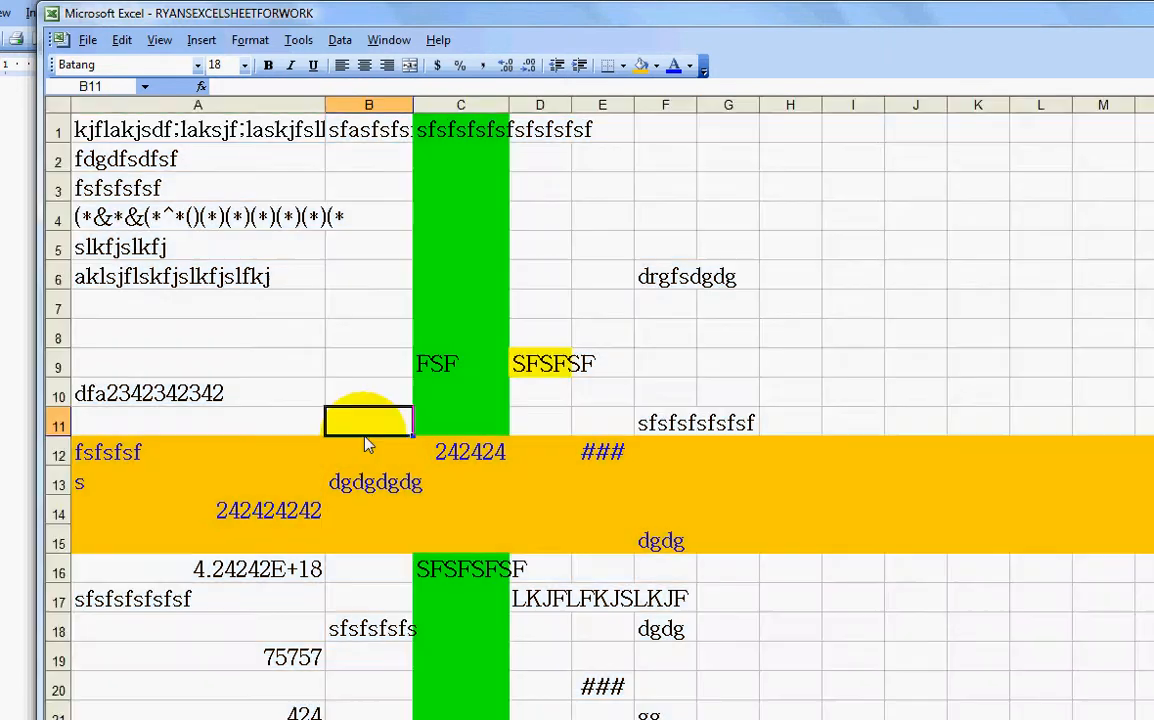
pyautogui.click(386, 305)
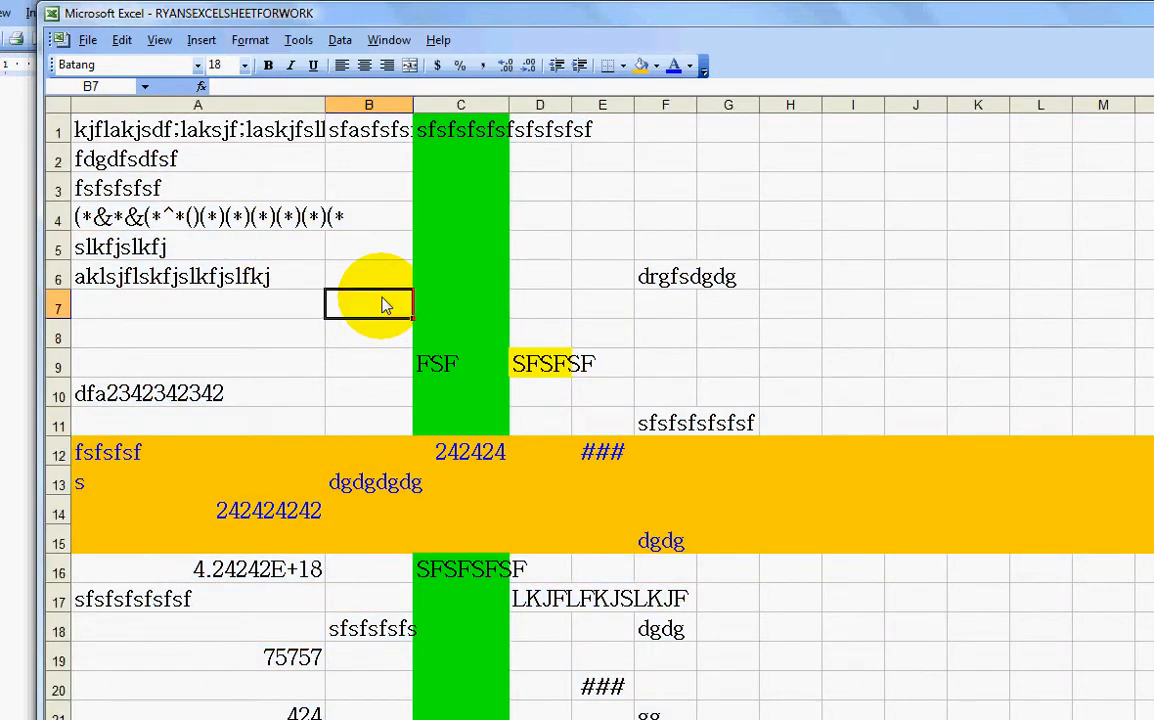
pyautogui.click(587, 316)
pyautogui.click(366, 370)
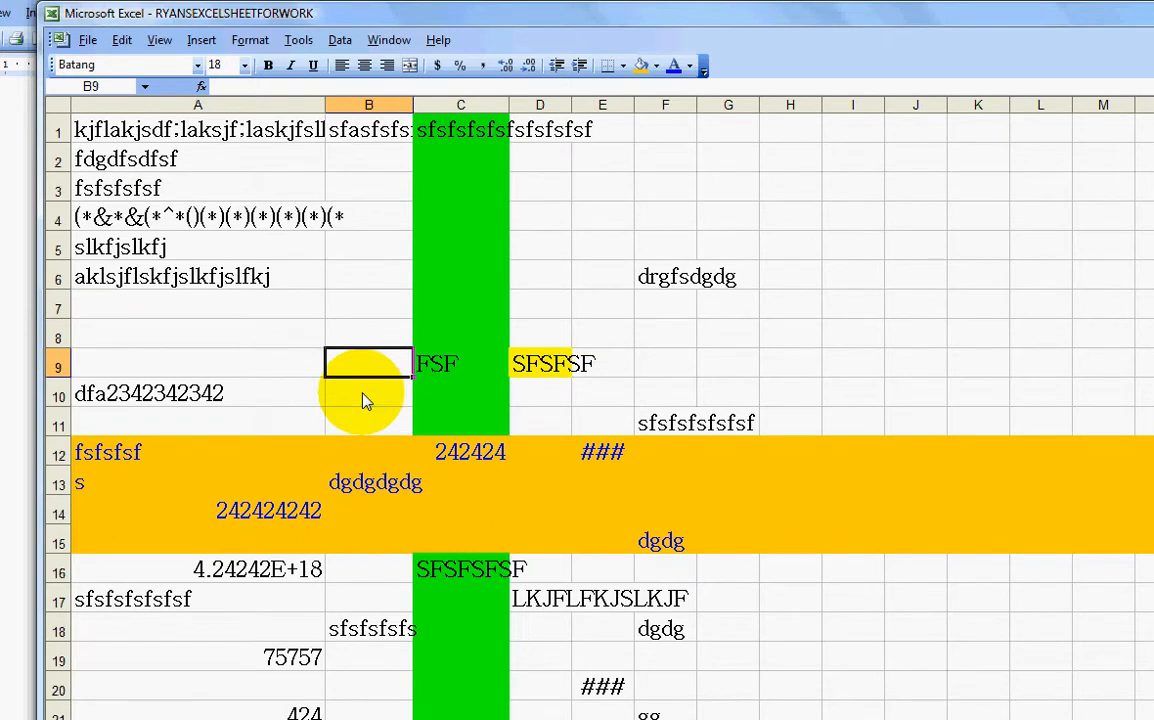
pyautogui.hotkey('ctrl', 'a')
pyautogui.hotkey('ctrl', 'a')
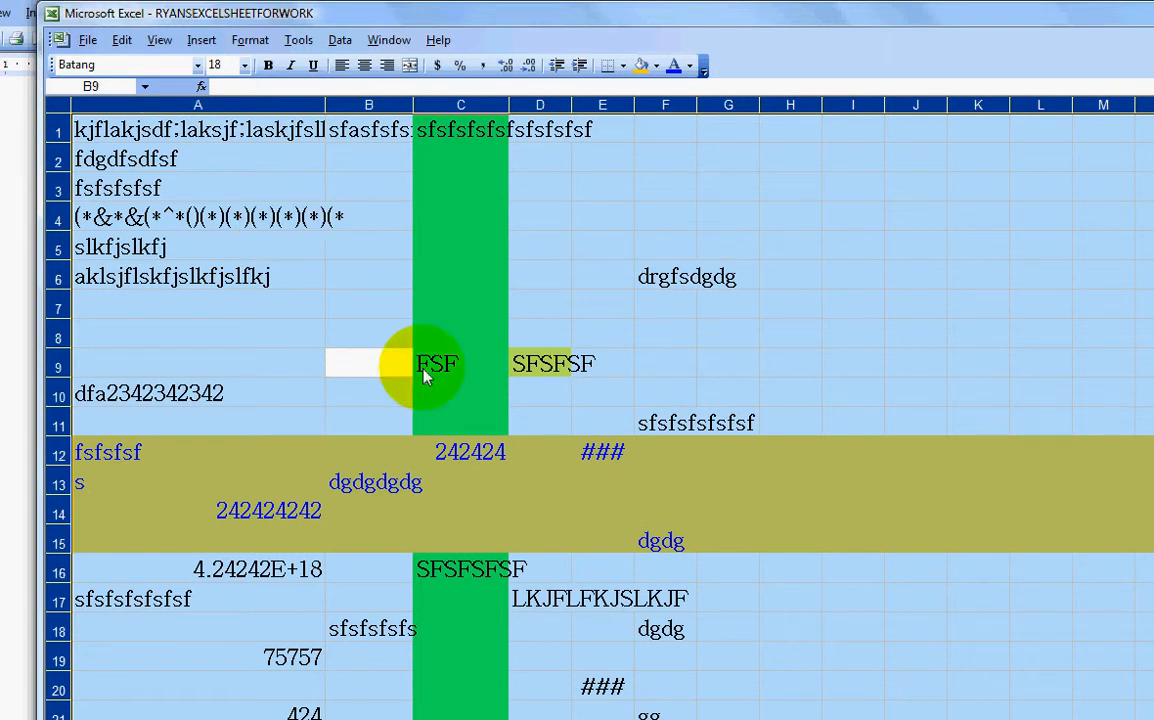
# Step: Restore the whole sheet to Arial size 10, then return to the Word title page
pyautogui.click(243, 65)
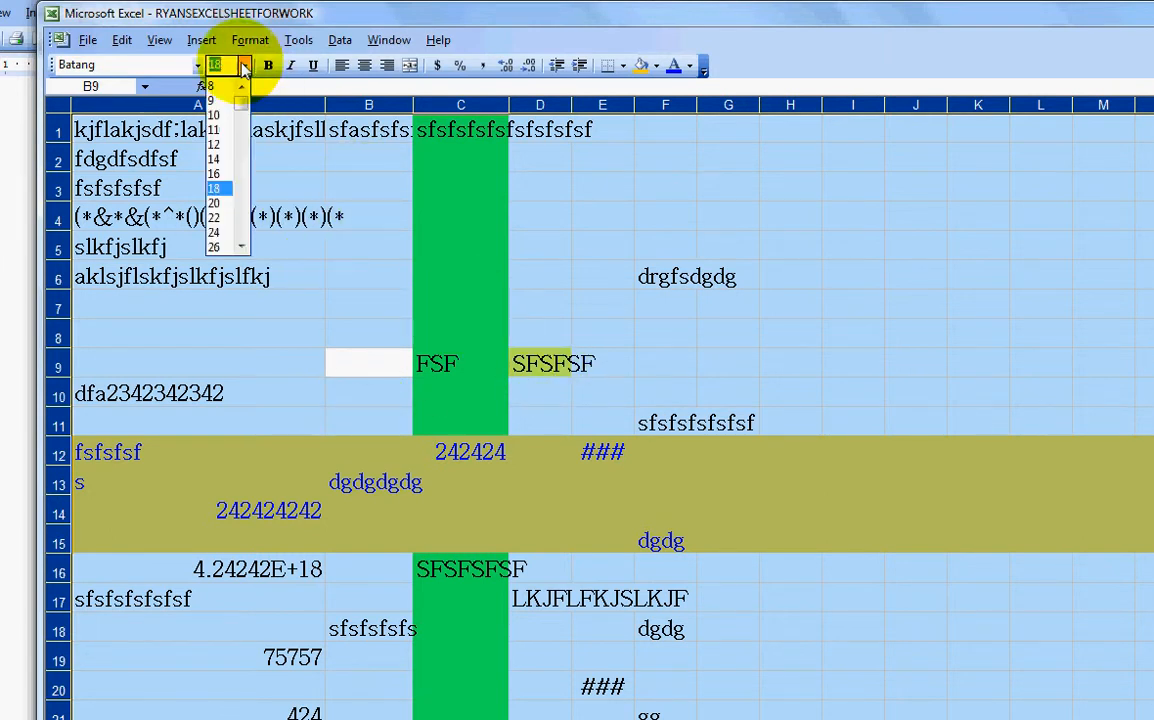
pyautogui.click(222, 116)
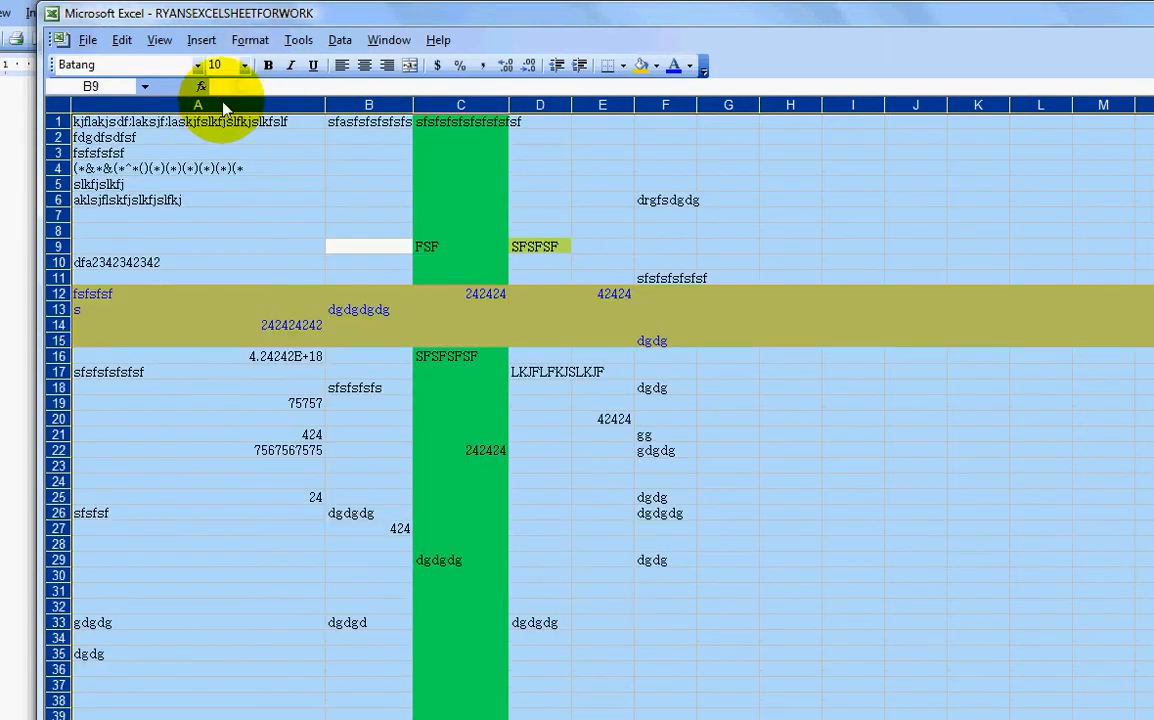
pyautogui.click(197, 65)
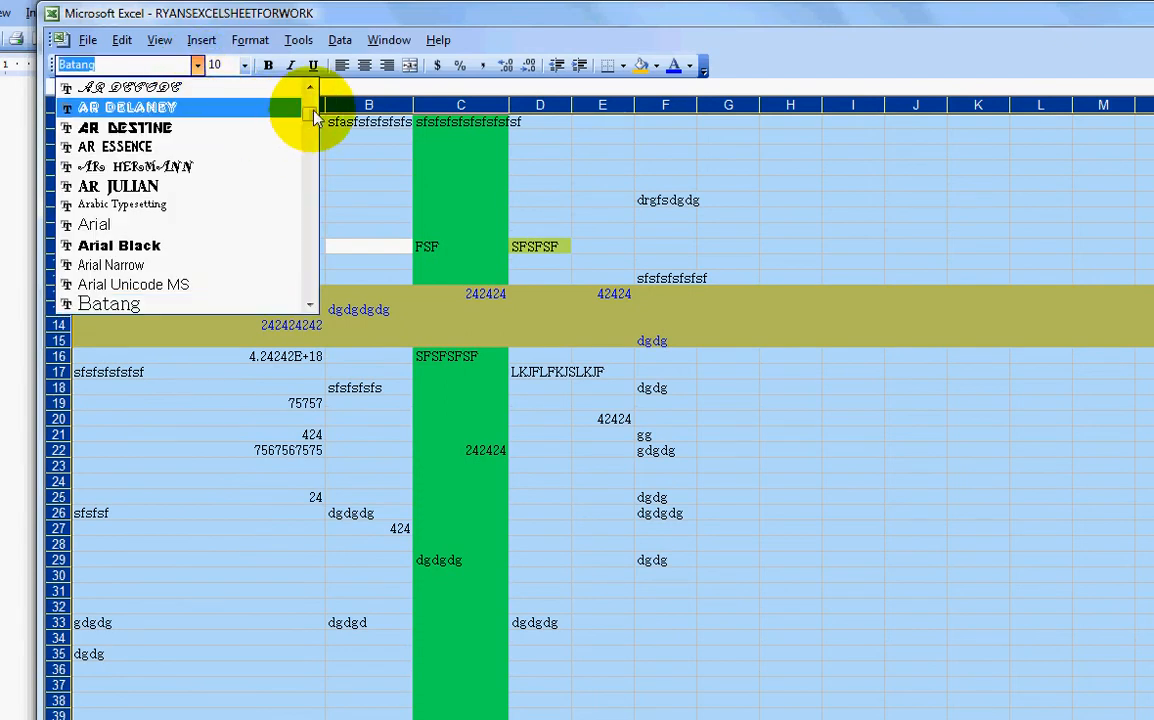
pyautogui.moveTo(309, 113); pyautogui.dragTo(313, 97)
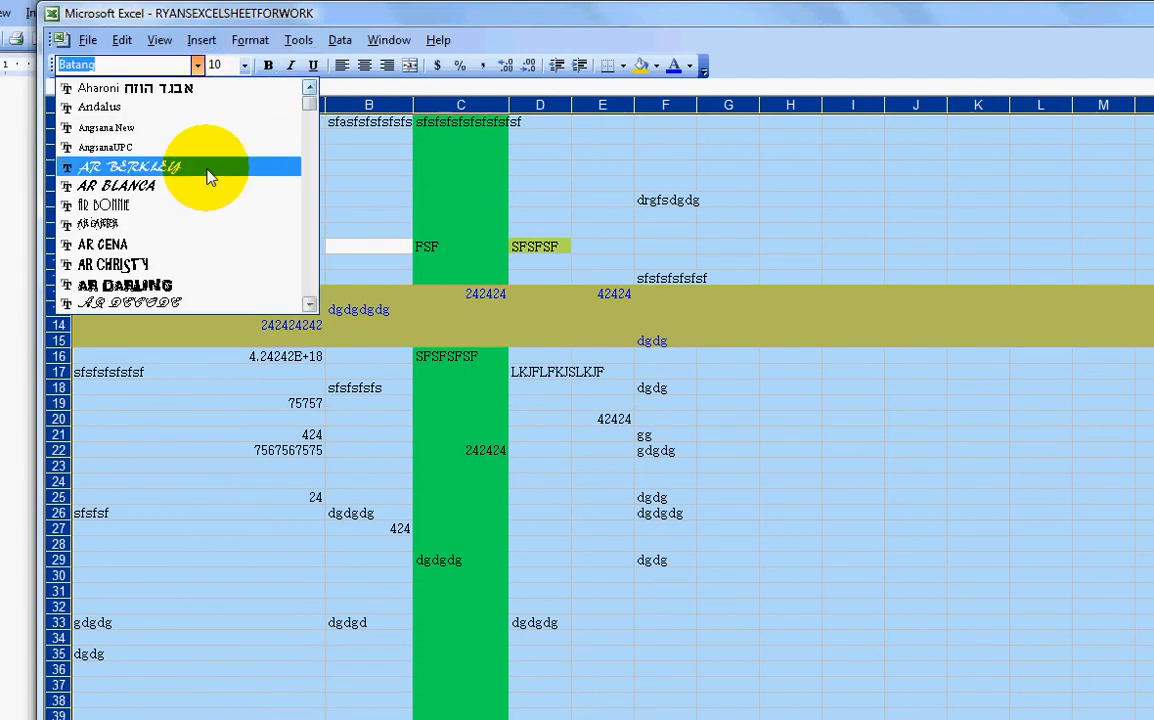
pyautogui.scroll(-4, 207, 177)
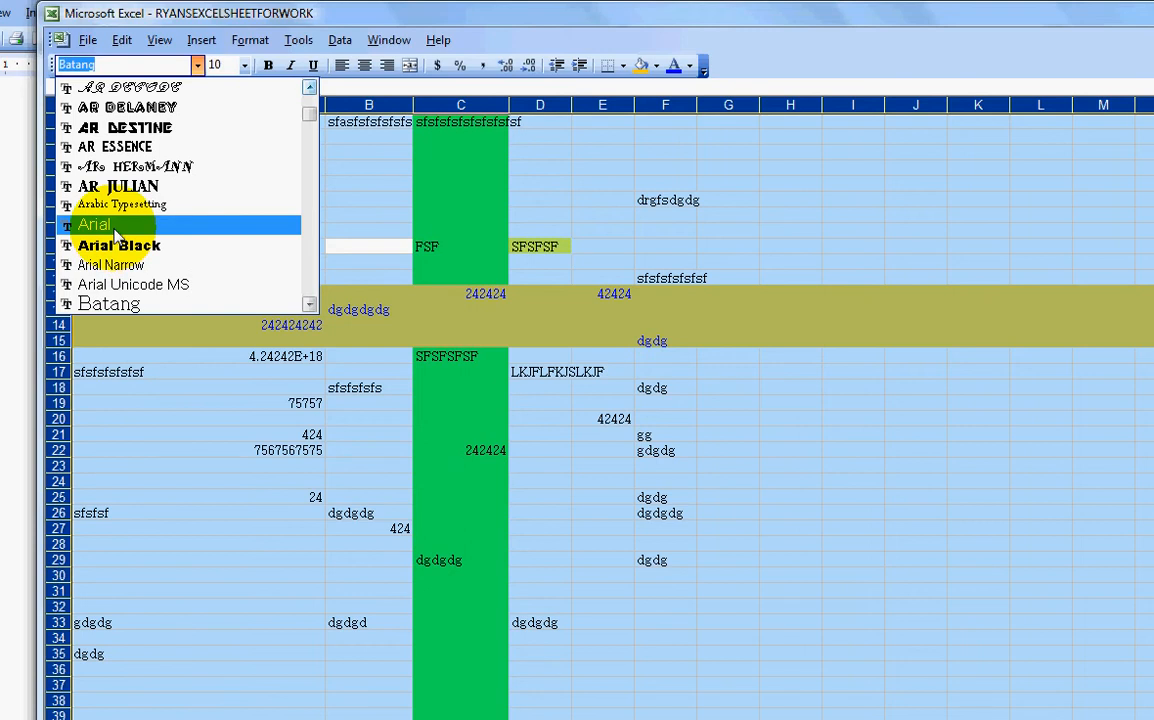
pyautogui.click(115, 234)
pyautogui.click(112, 238)
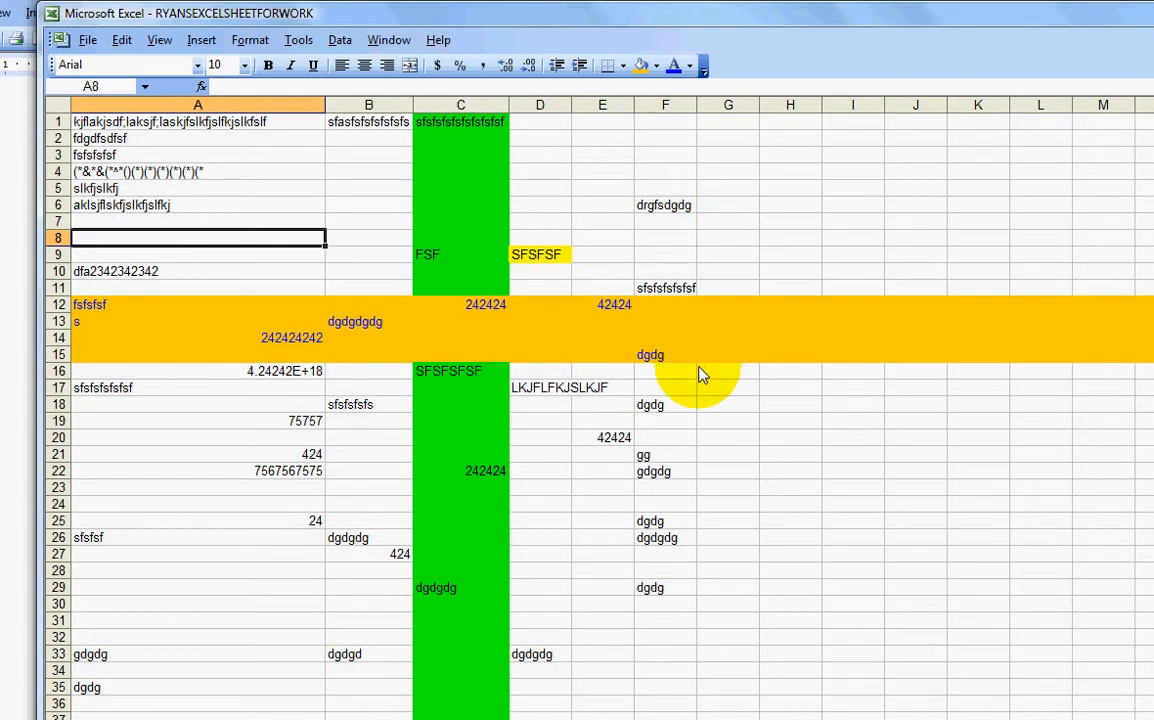
pyautogui.click(4, 384)
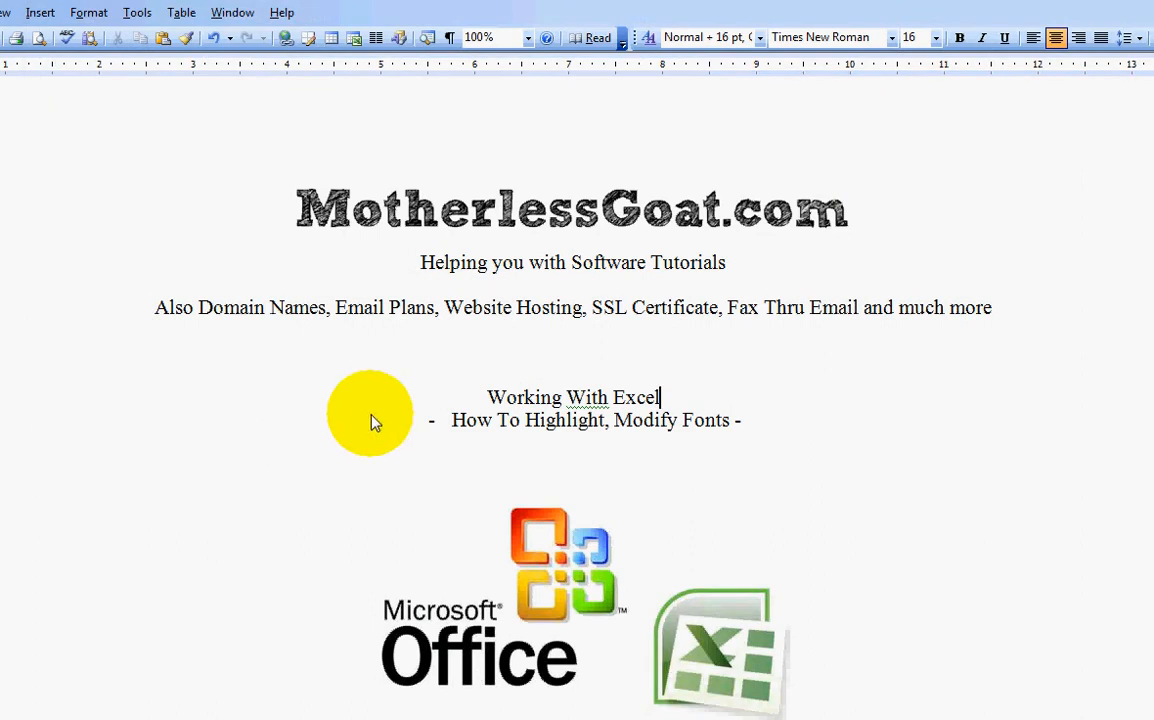